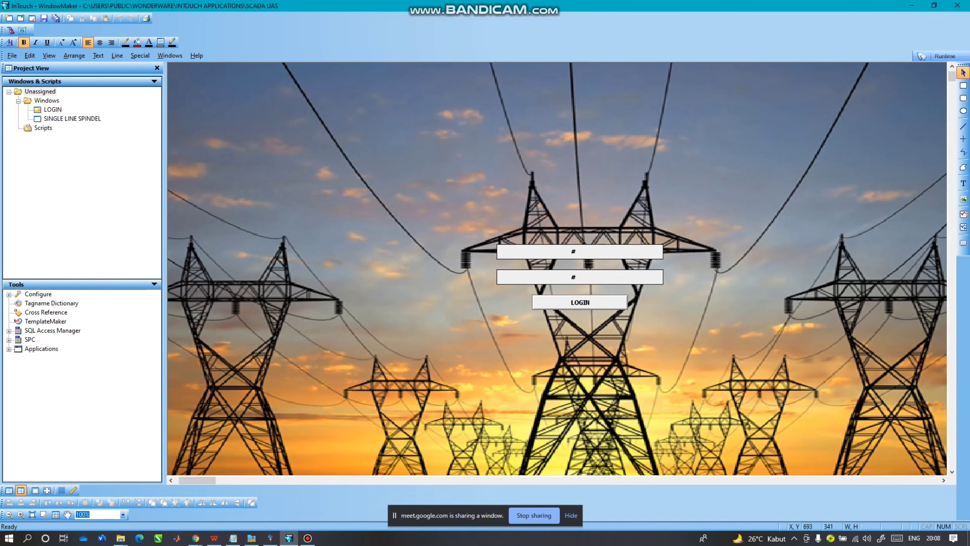
Select the LOGIN window's user-name field, password field and LOGIN button in turn.
click(616, 251)
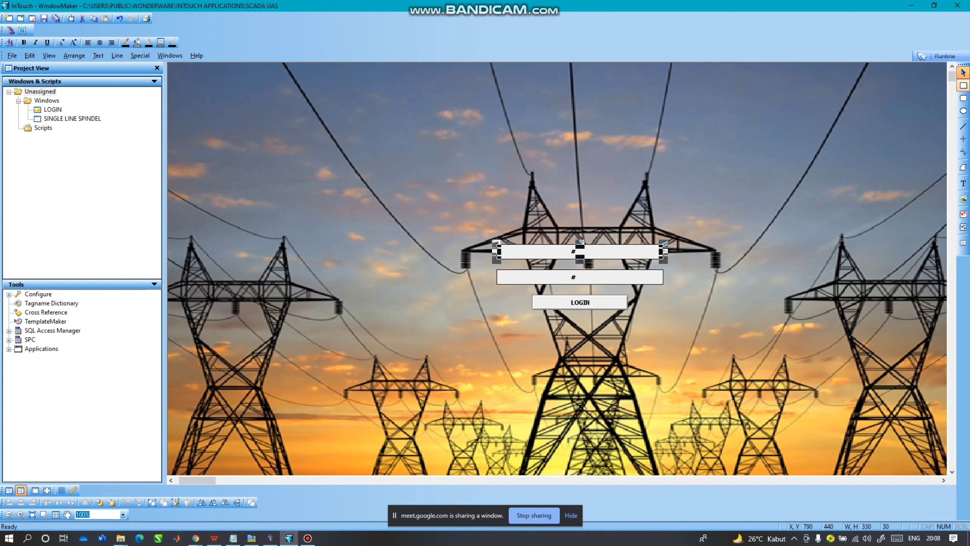
click(963, 86)
click(963, 73)
click(615, 277)
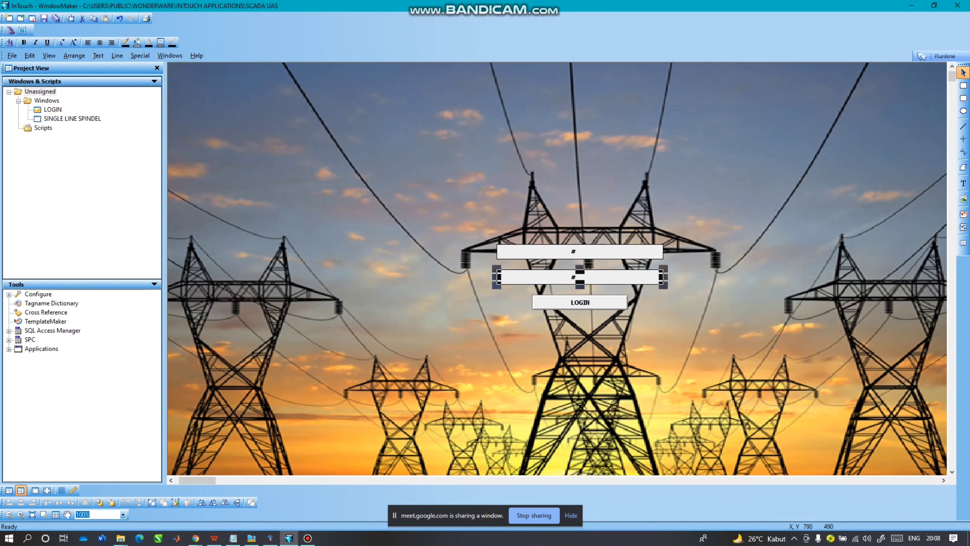
click(626, 302)
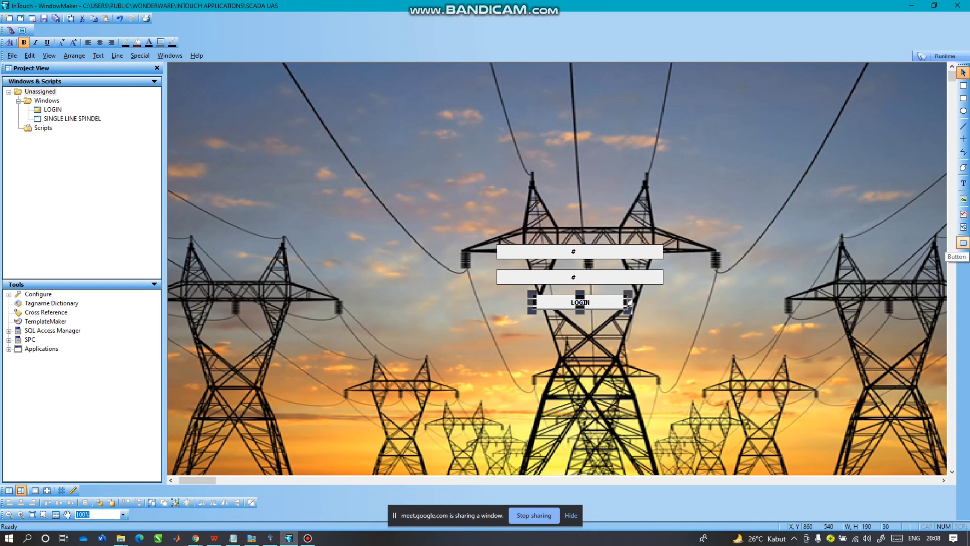
Review the string input links of the user-name and password fields without changing them.
double_click(661, 251)
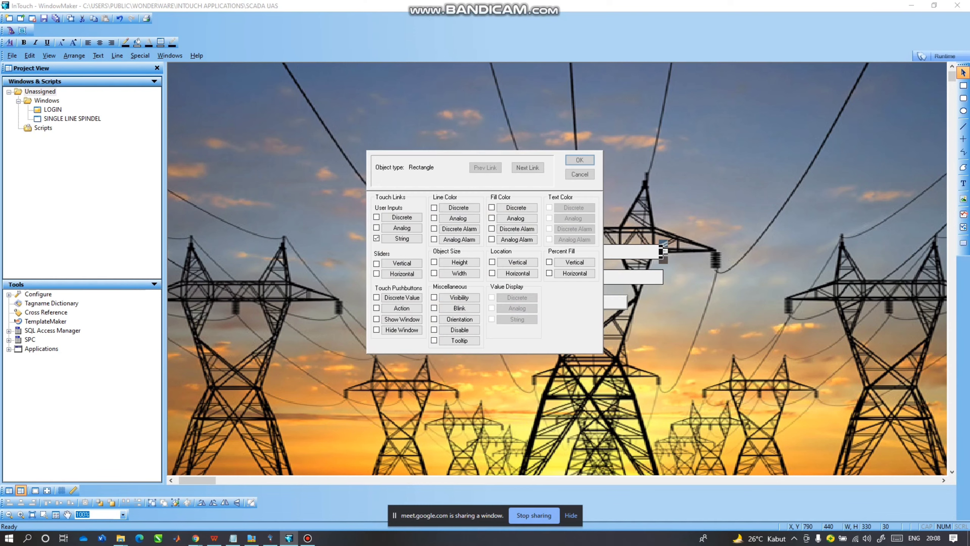
click(401, 238)
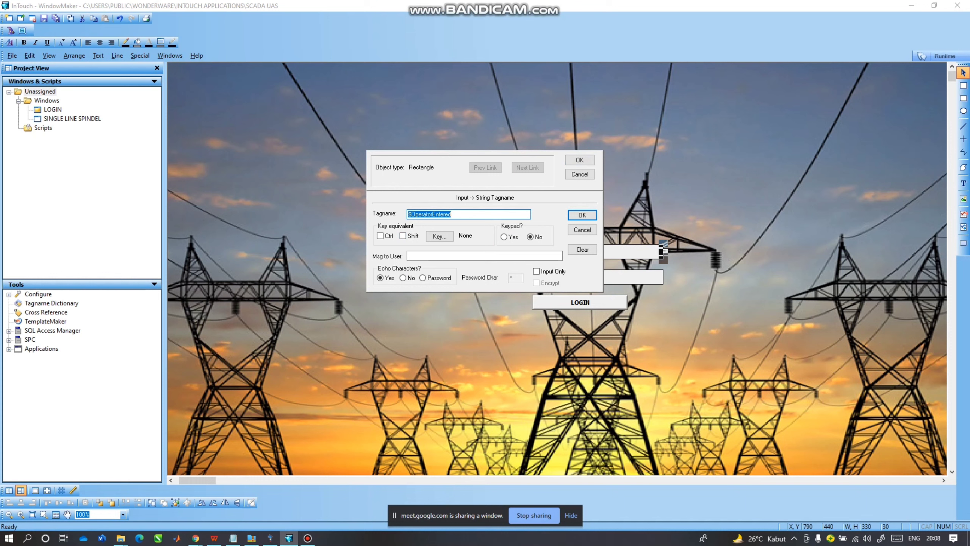
click(466, 214)
click(579, 174)
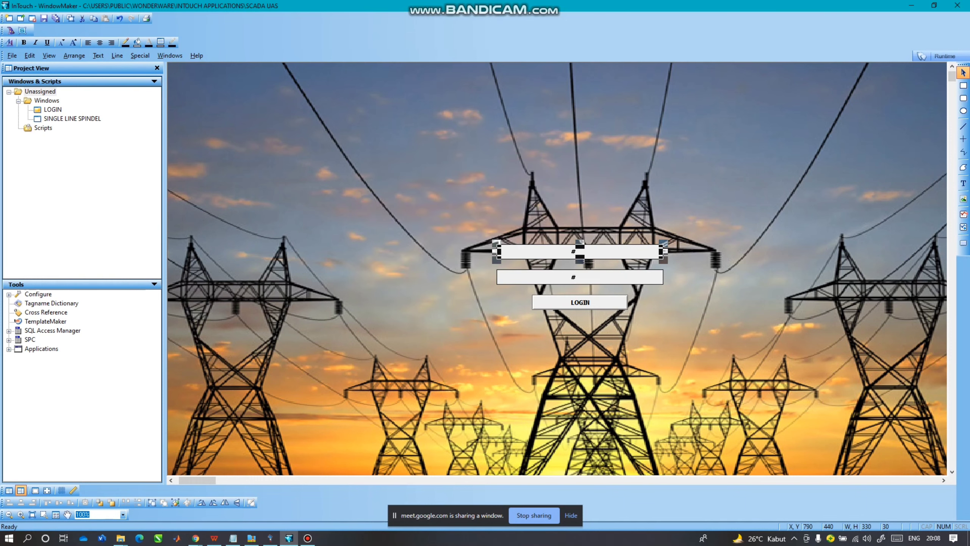
double_click(574, 275)
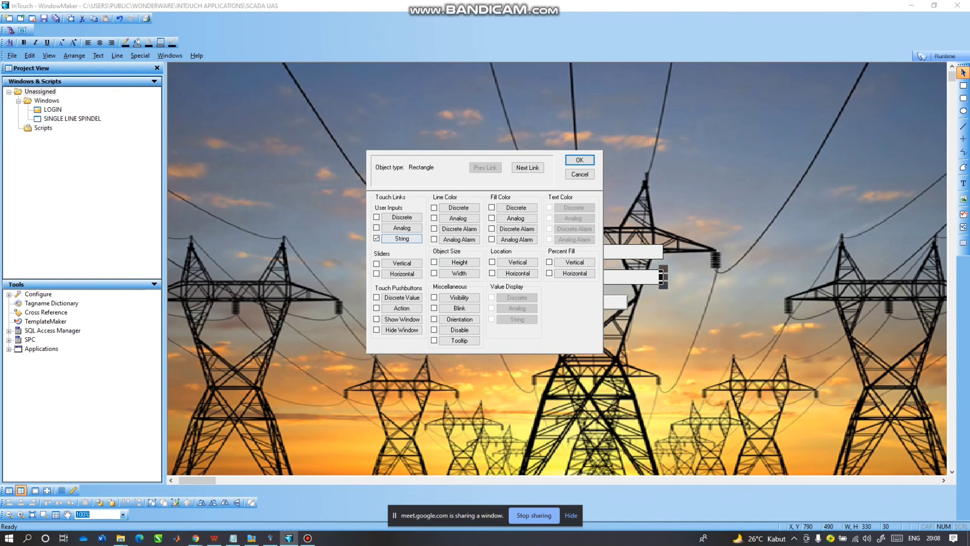
click(402, 238)
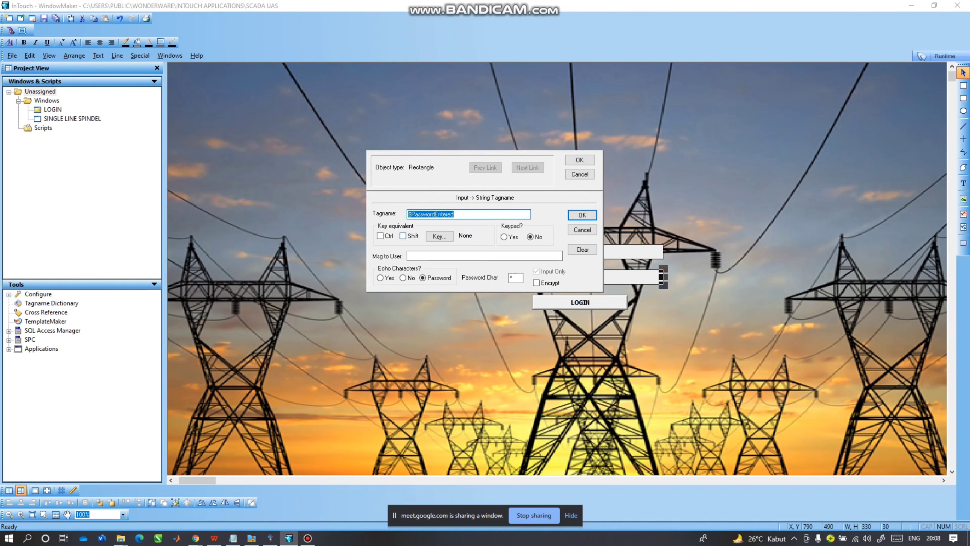
click(468, 214)
click(579, 174)
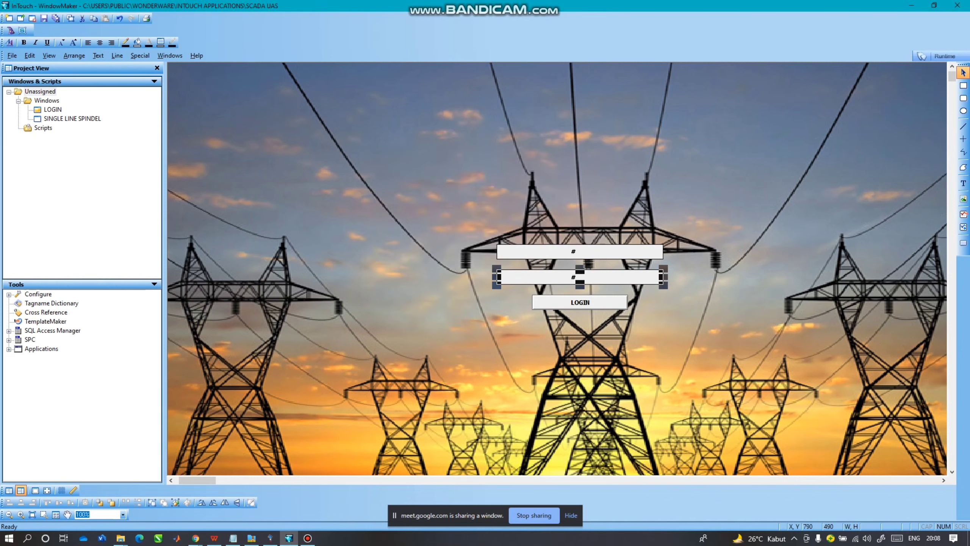
Check that the LOGIN button's link shows the SINGLE LINE SPINDEL window.
double_click(627, 302)
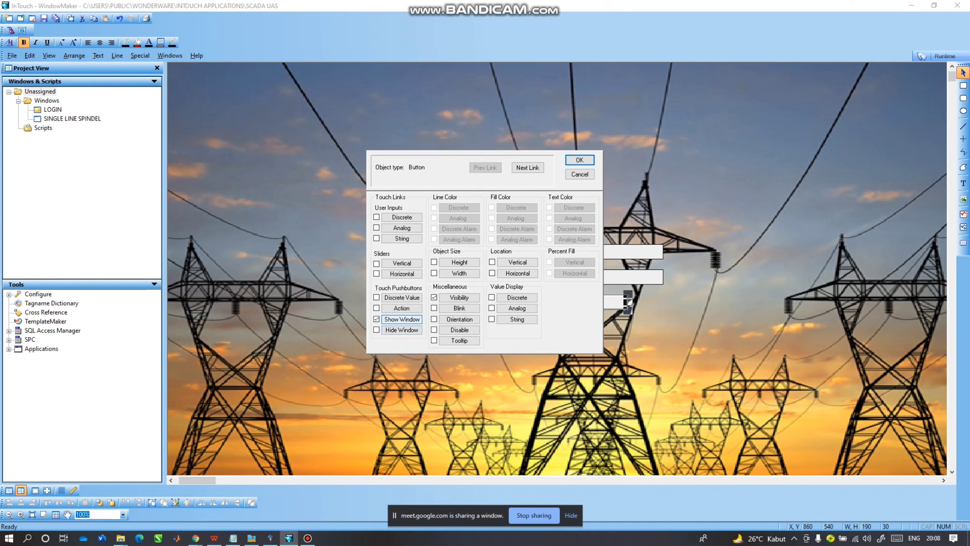
click(402, 319)
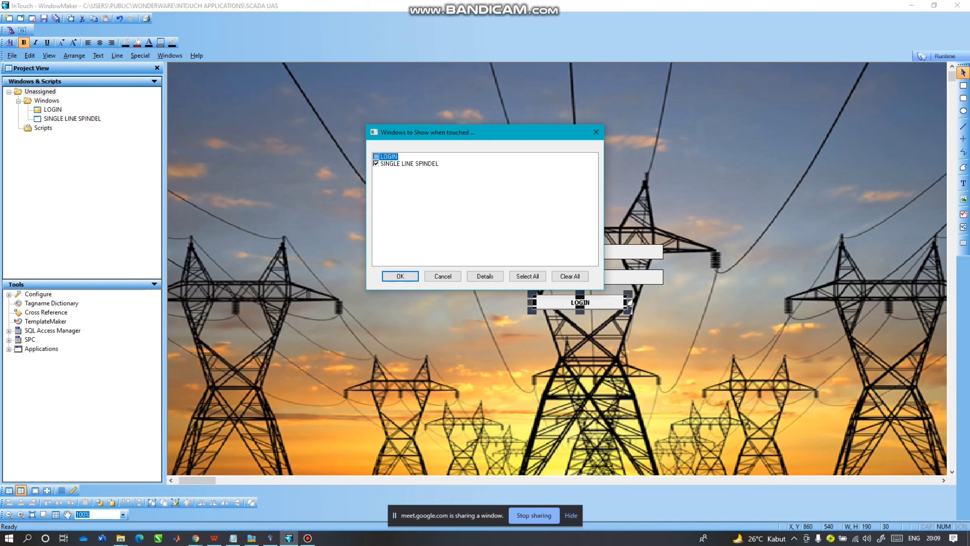
click(400, 276)
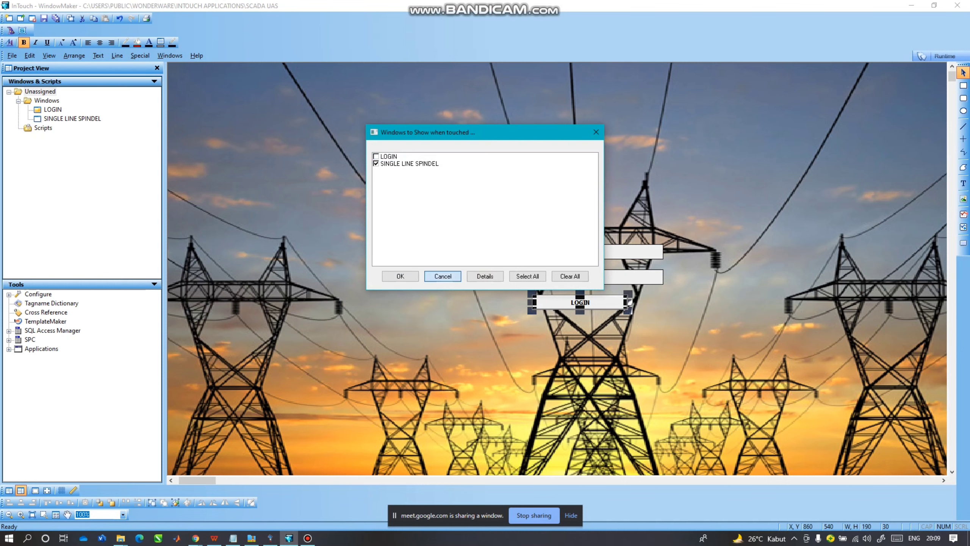
click(578, 157)
click(578, 158)
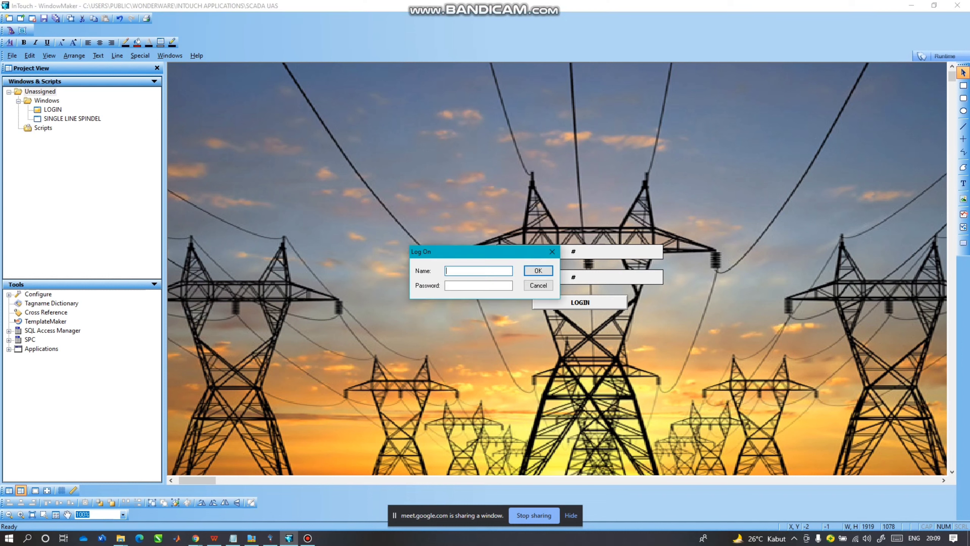
Log on as ADMINISTRATOR, entering the account password.
text(ADMINISTRATOR)
click(450, 285)
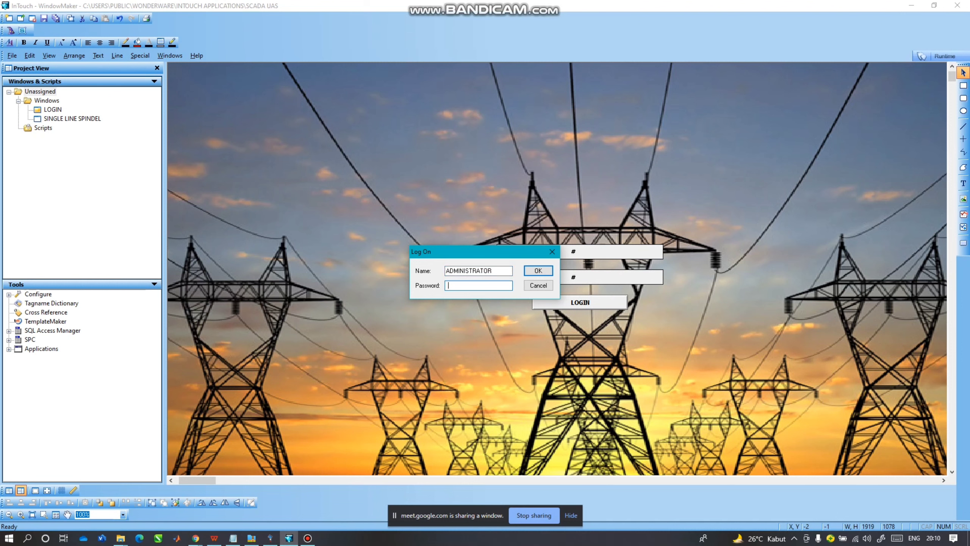
text(password12)
click(538, 271)
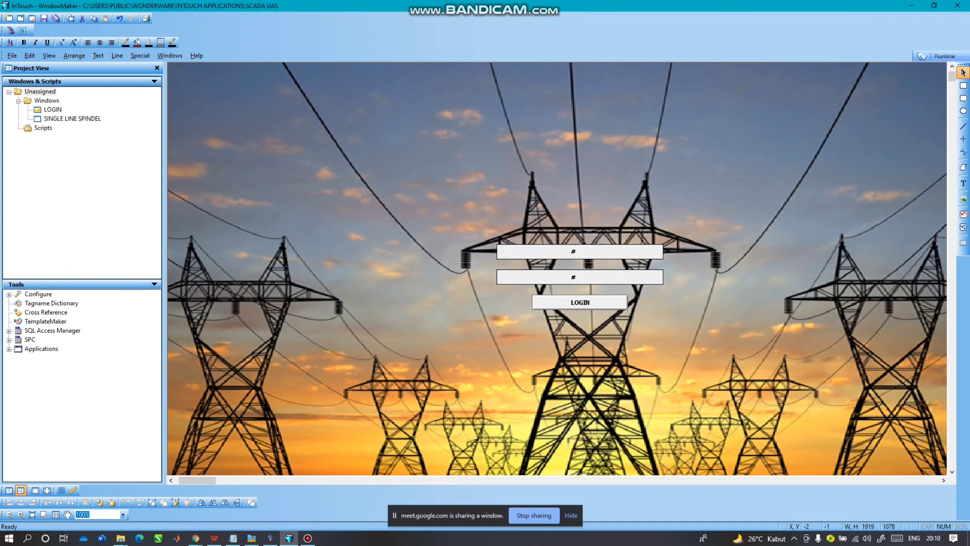
click(169, 56)
click(155, 68)
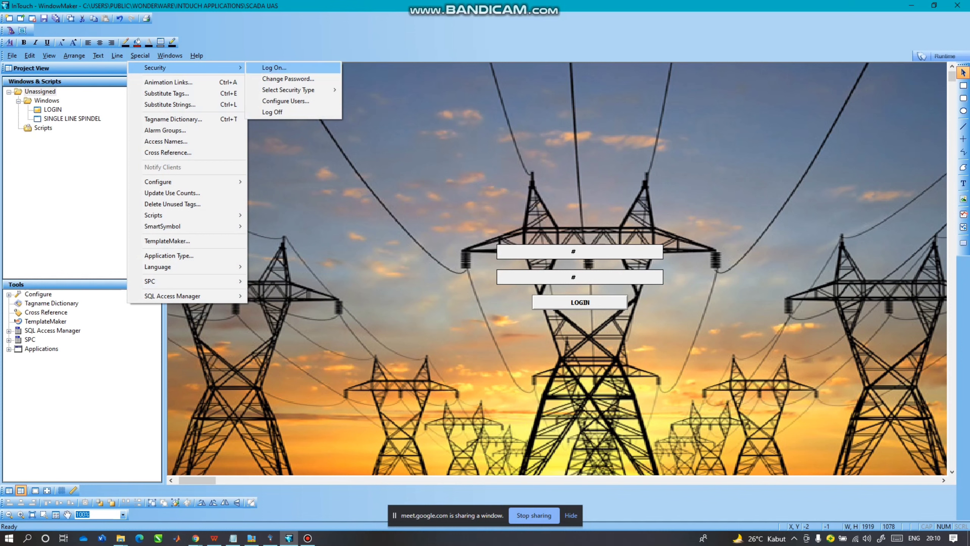
click(286, 101)
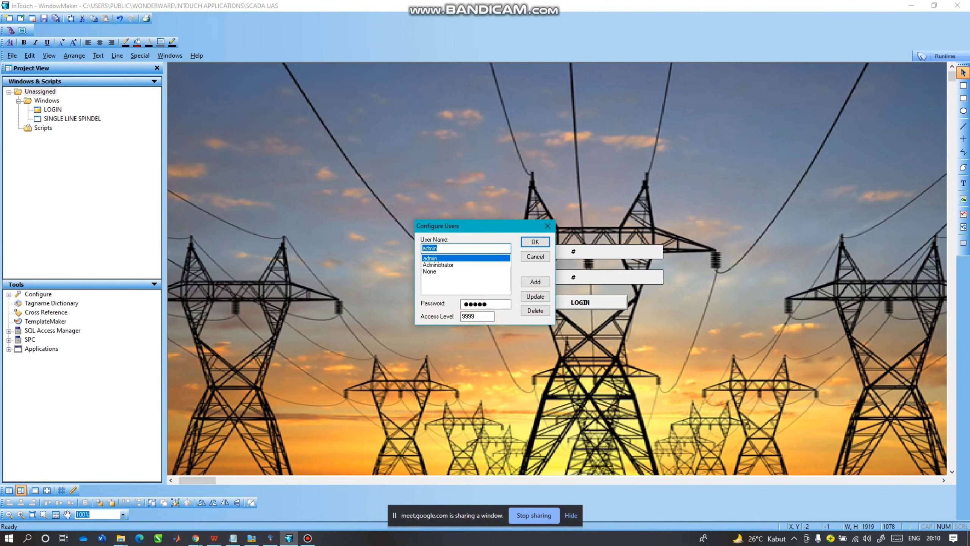
drag(485, 226, 421, 225)
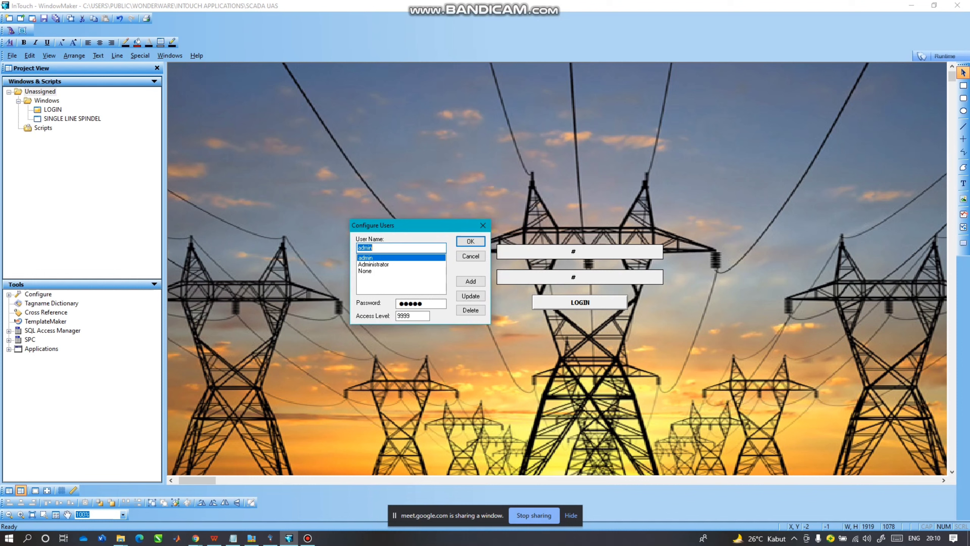
click(376, 247)
drag(375, 248, 357, 247)
drag(424, 304, 397, 316)
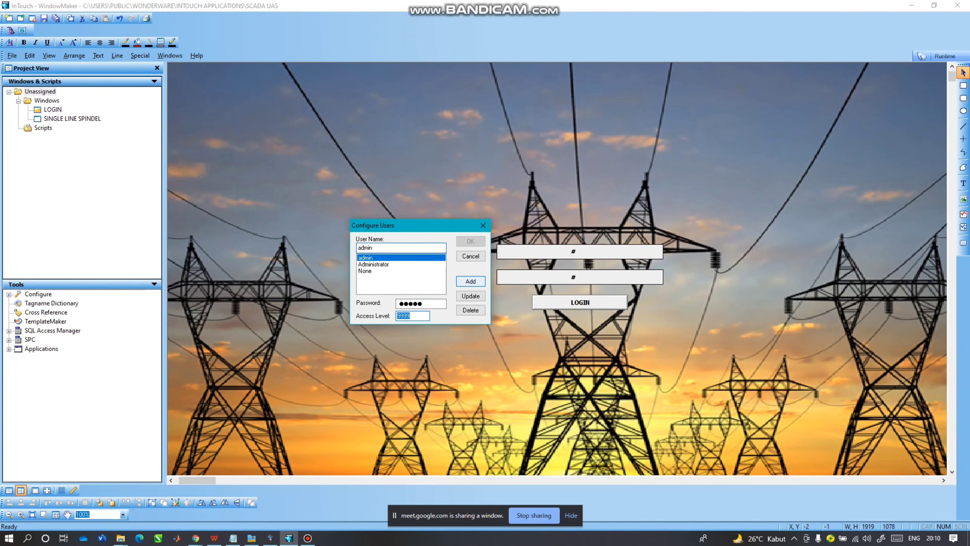
click(470, 256)
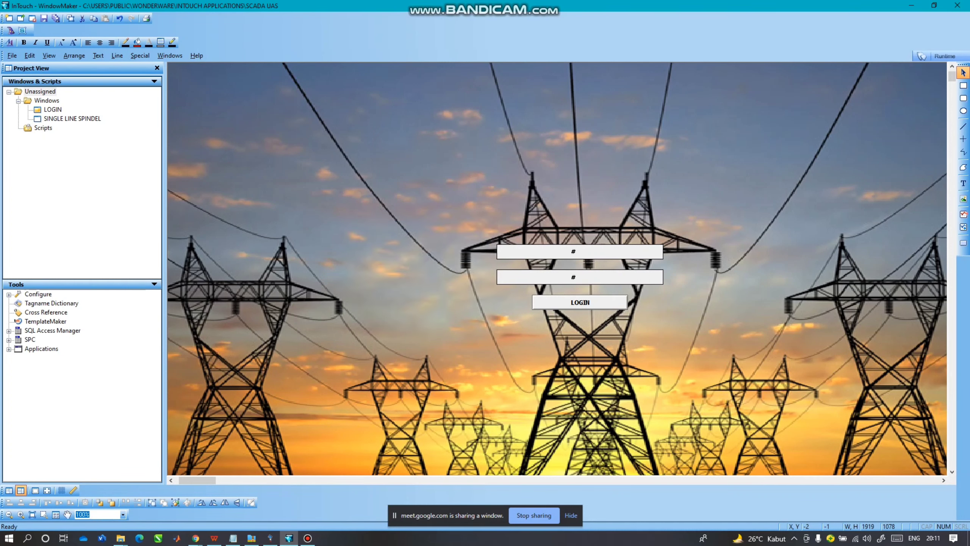
Open the SINGLE LINE SPINDEL window and inspect the PMT 1 symbol's pushbutton link.
click(72, 119)
double_click(72, 119)
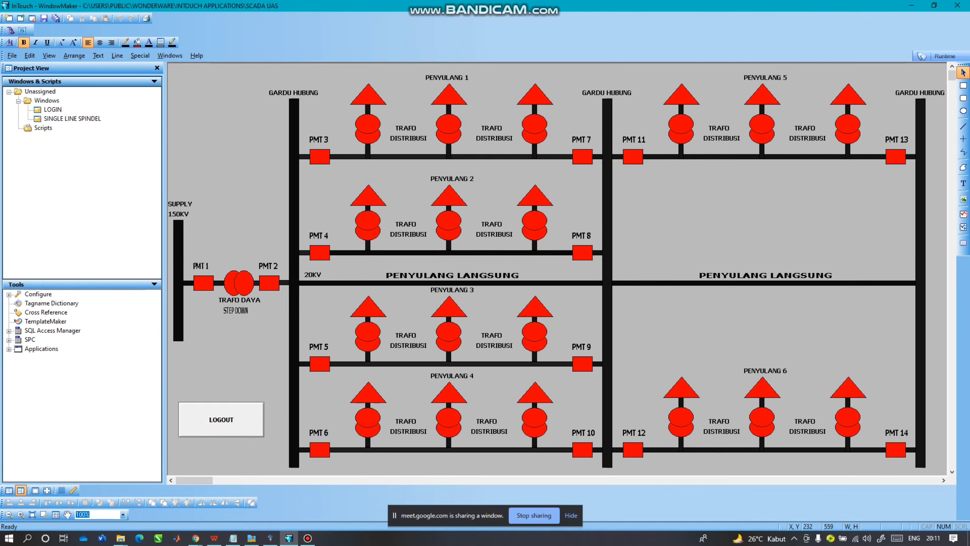
double_click(199, 282)
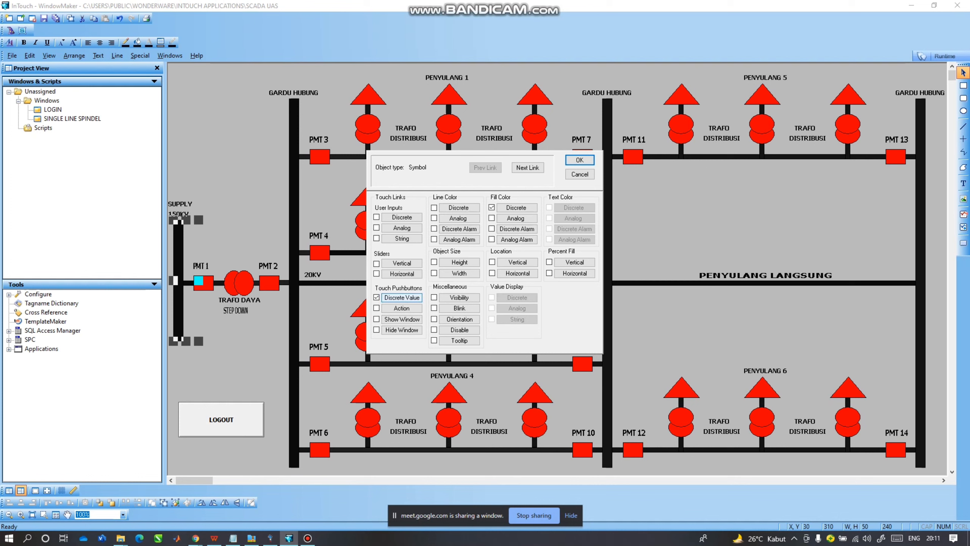
click(402, 298)
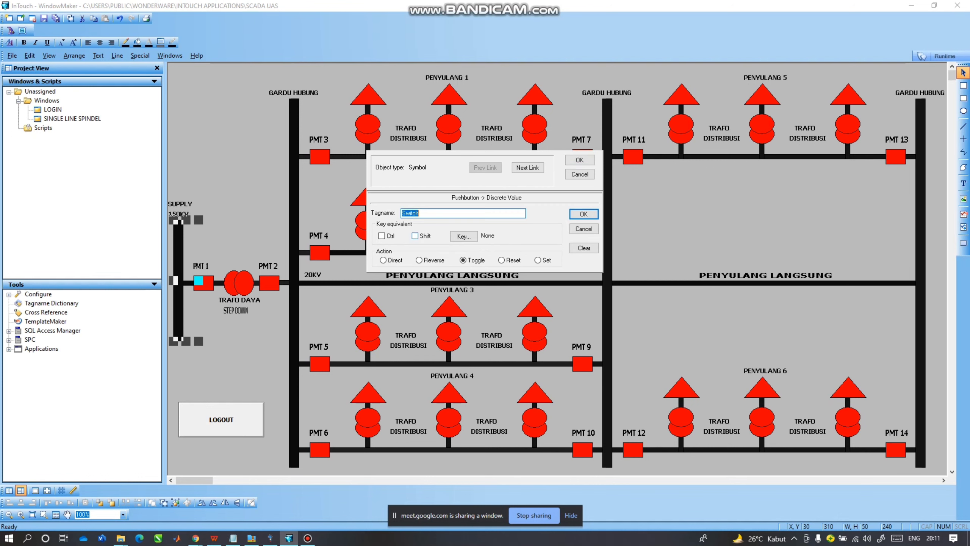
click(583, 229)
click(580, 175)
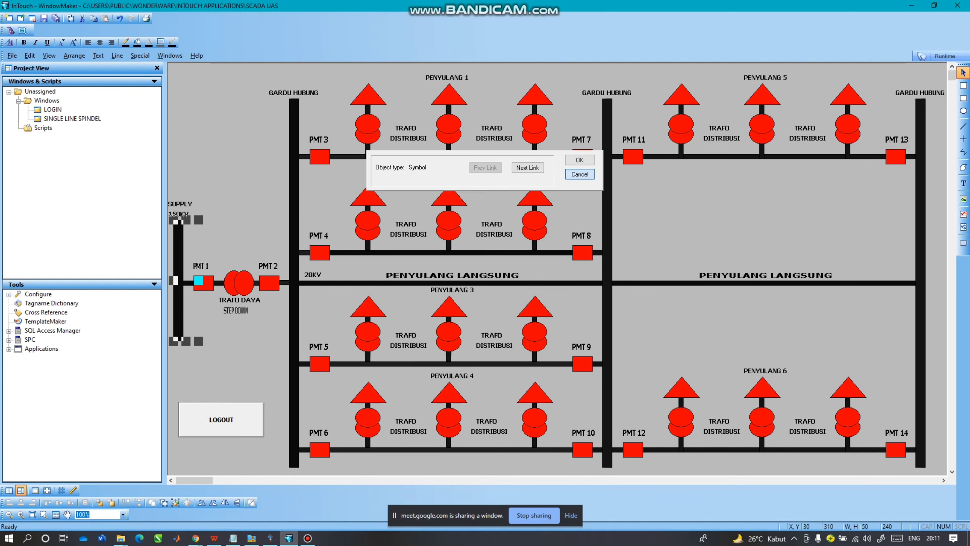
Link breaker PMT 1 to tag PMT1 for toggling and fill colour.
double_click(204, 283)
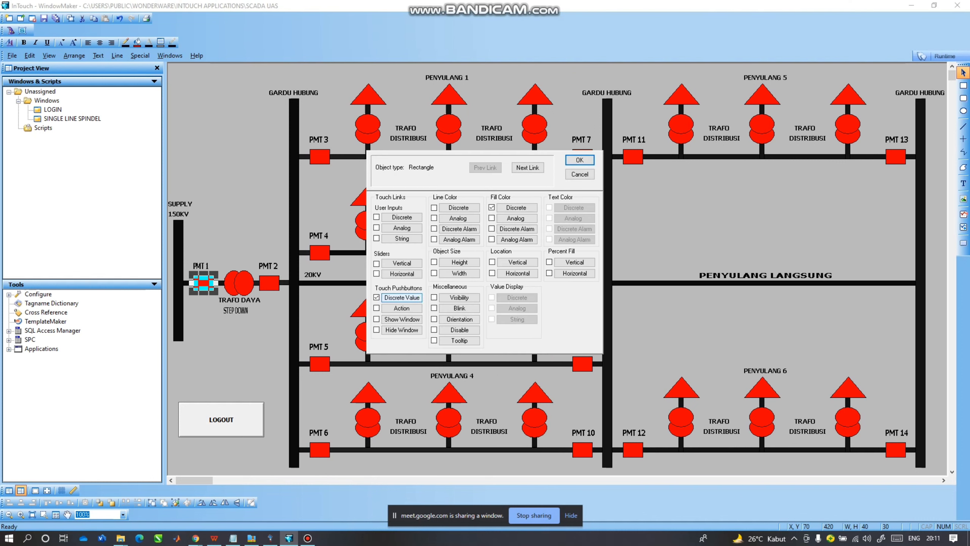
click(402, 298)
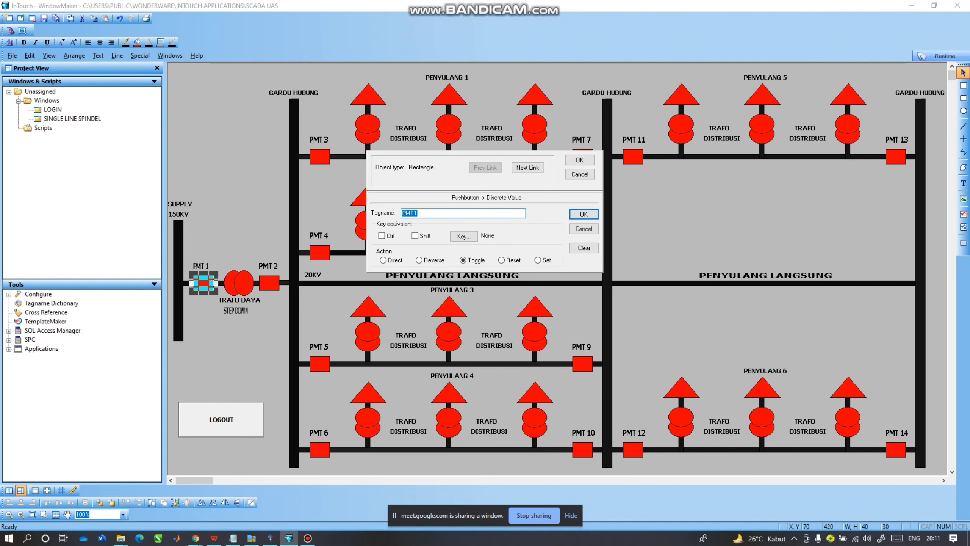
click(584, 213)
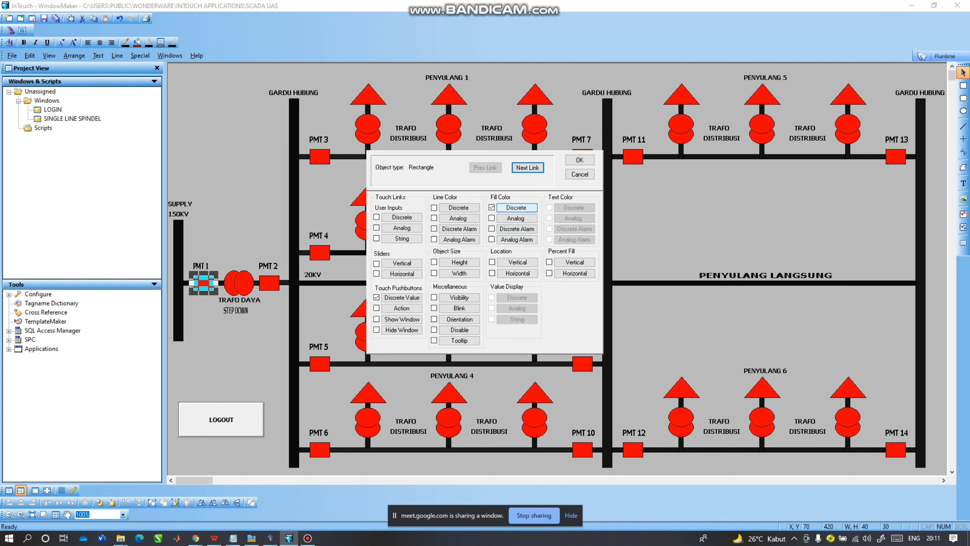
click(517, 208)
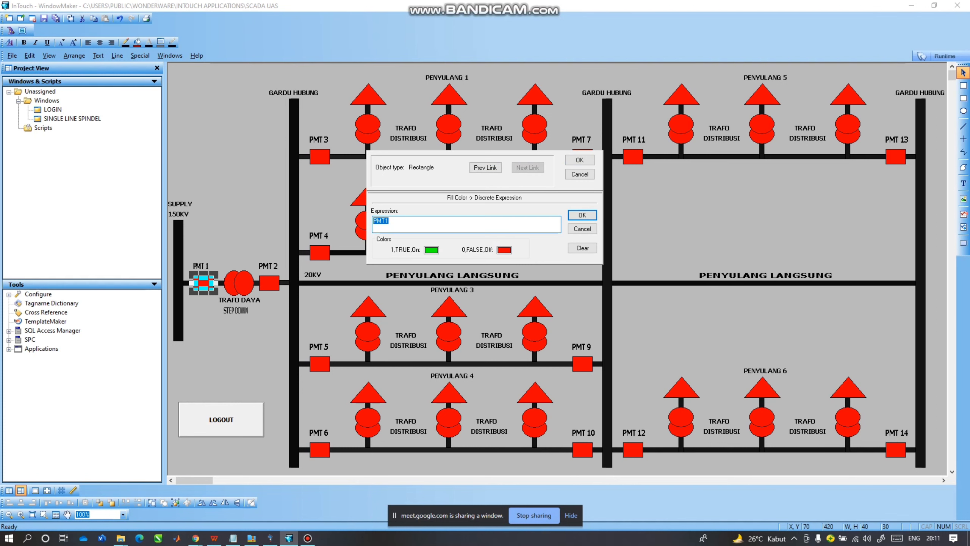
click(582, 215)
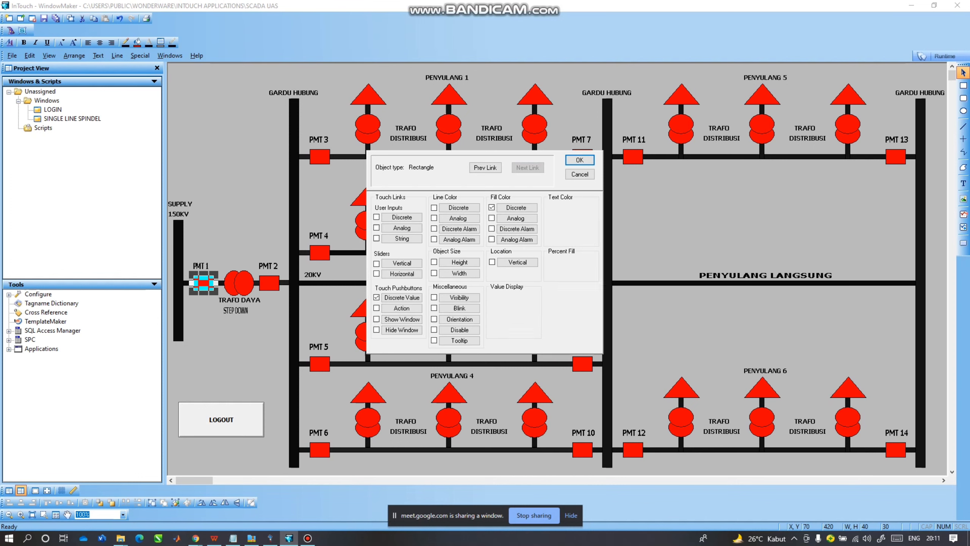
click(579, 160)
Check the TRAFO DAYA transformer's fill colour expression.
click(239, 283)
double_click(239, 283)
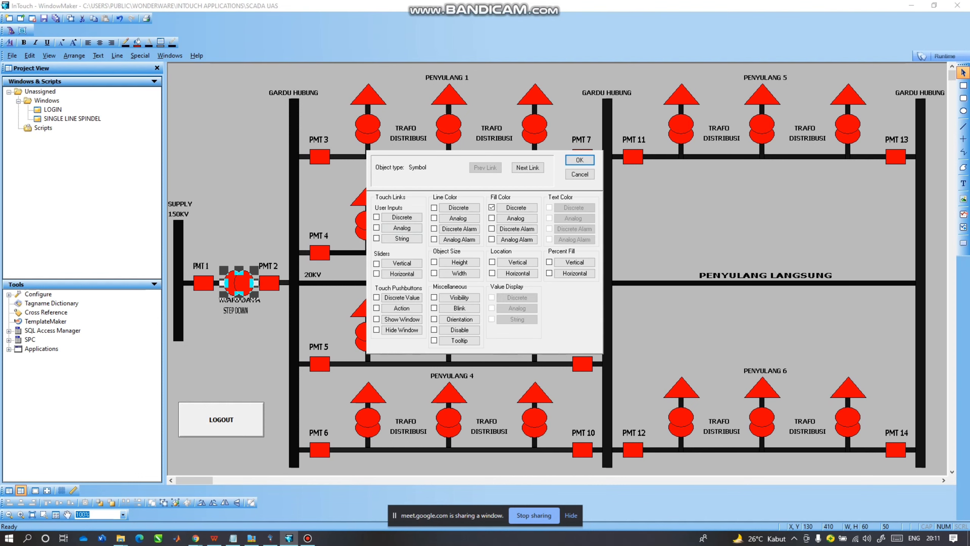
click(517, 208)
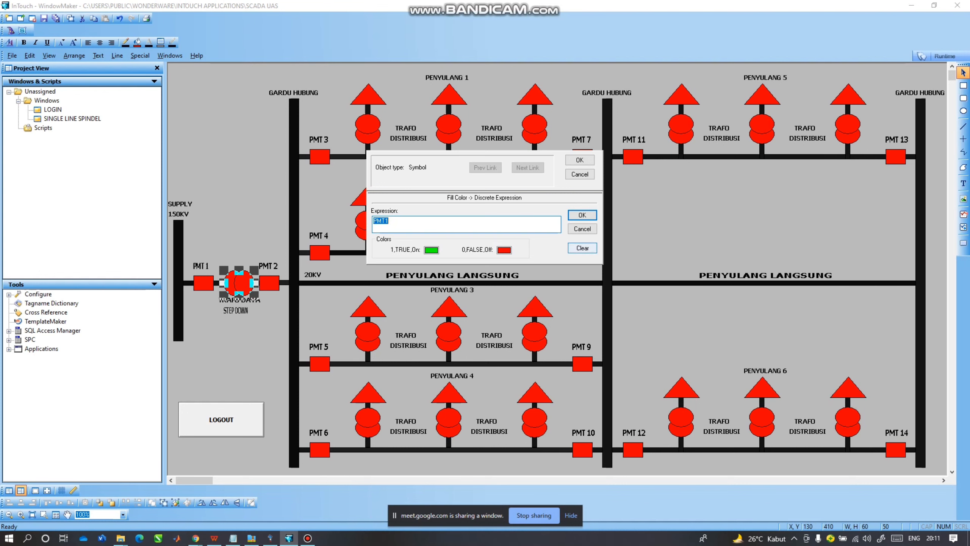
click(583, 215)
click(580, 160)
Link breaker PMT 2 to tag PMT2 for toggling and fill colour.
double_click(269, 284)
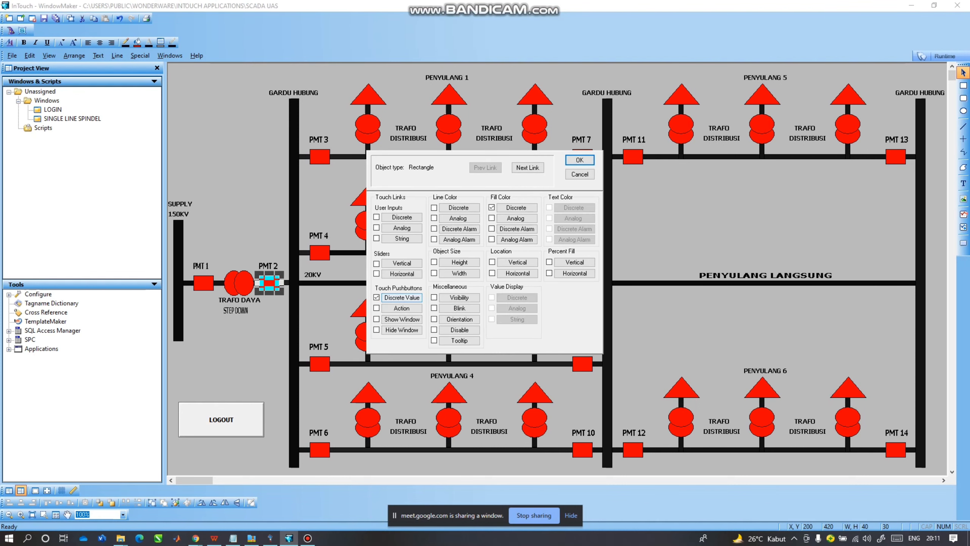
click(402, 297)
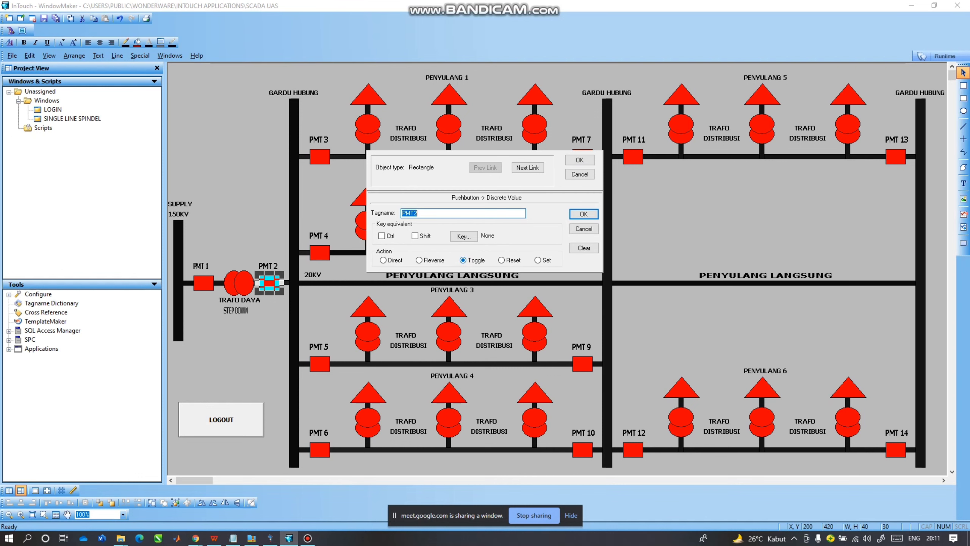
click(583, 213)
click(517, 208)
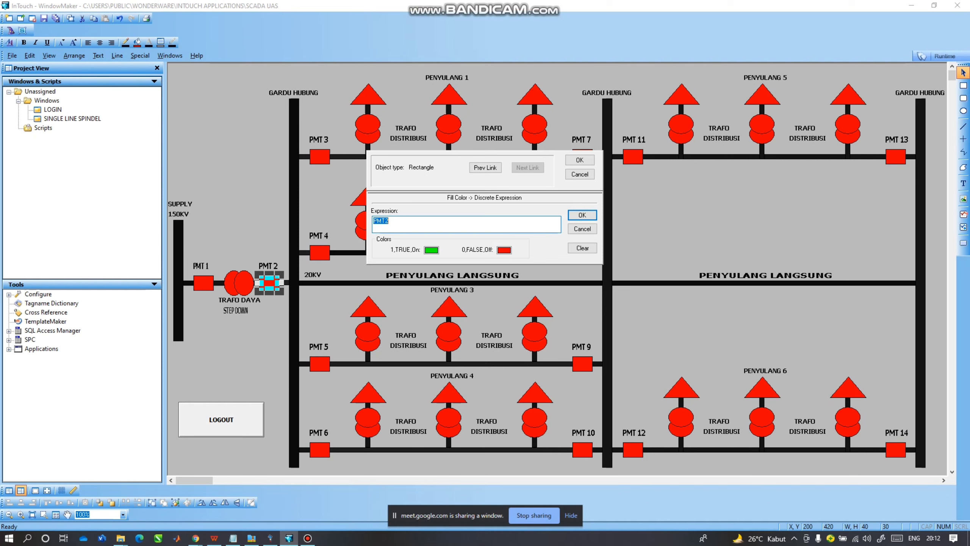
click(583, 229)
click(580, 161)
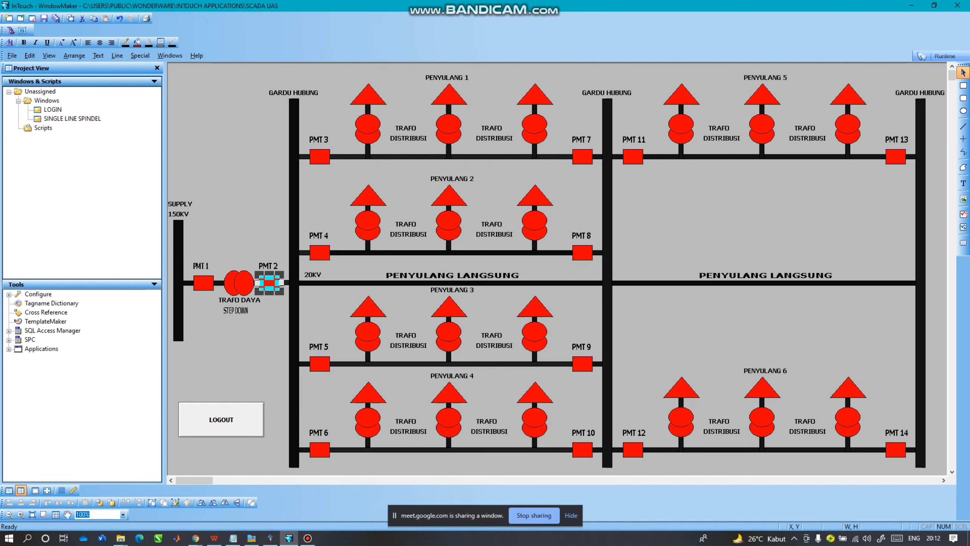
Confirm the busbar's fill colour expression and set PMT 3's fill colour link.
double_click(294, 220)
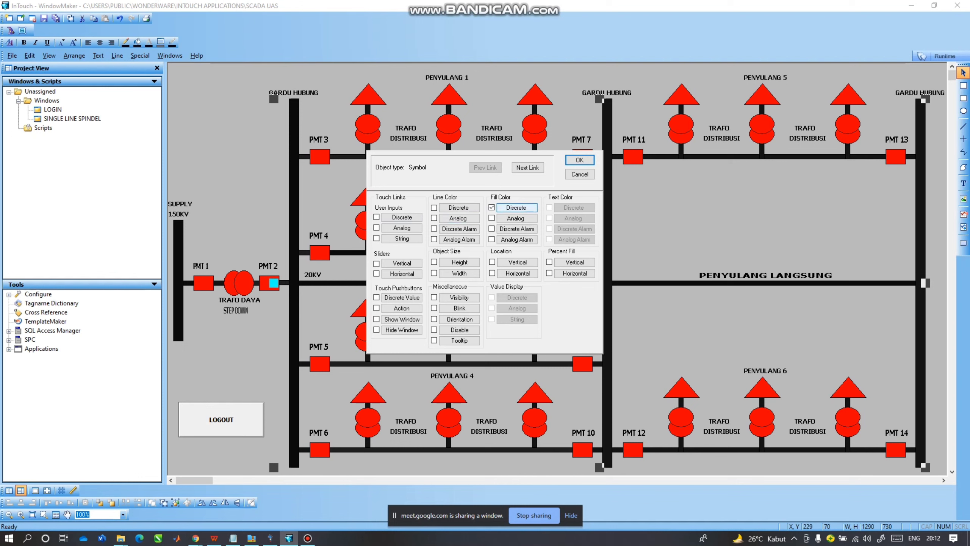
click(517, 208)
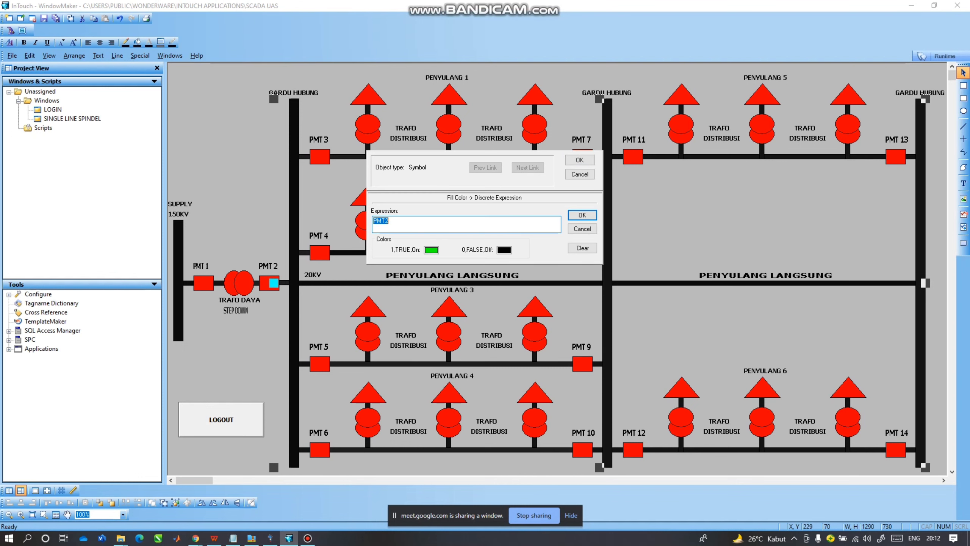
key(Return)
key(Return)
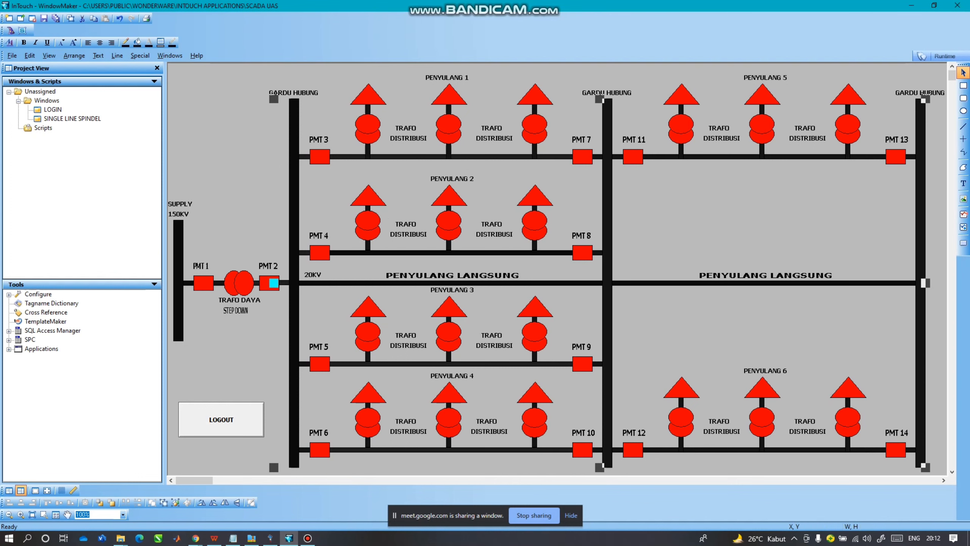
double_click(320, 156)
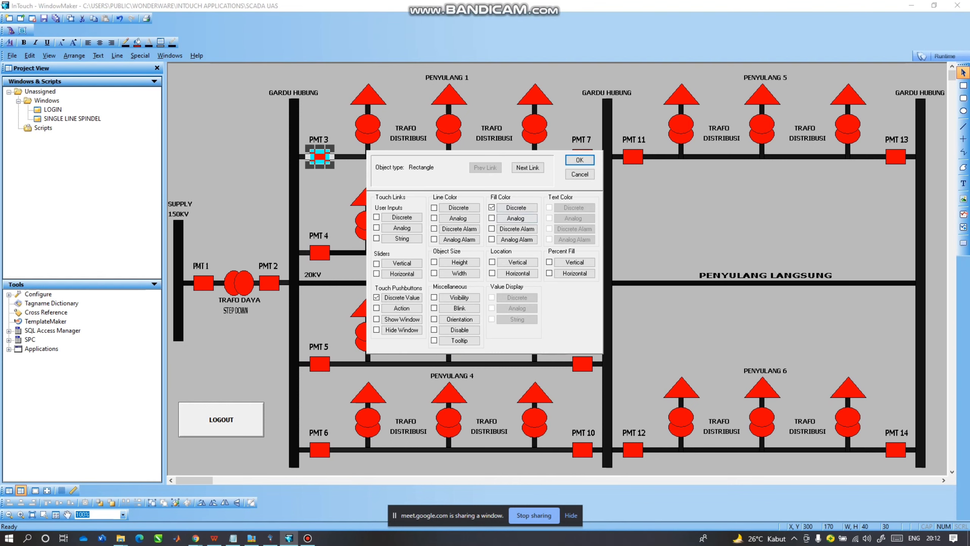
click(516, 207)
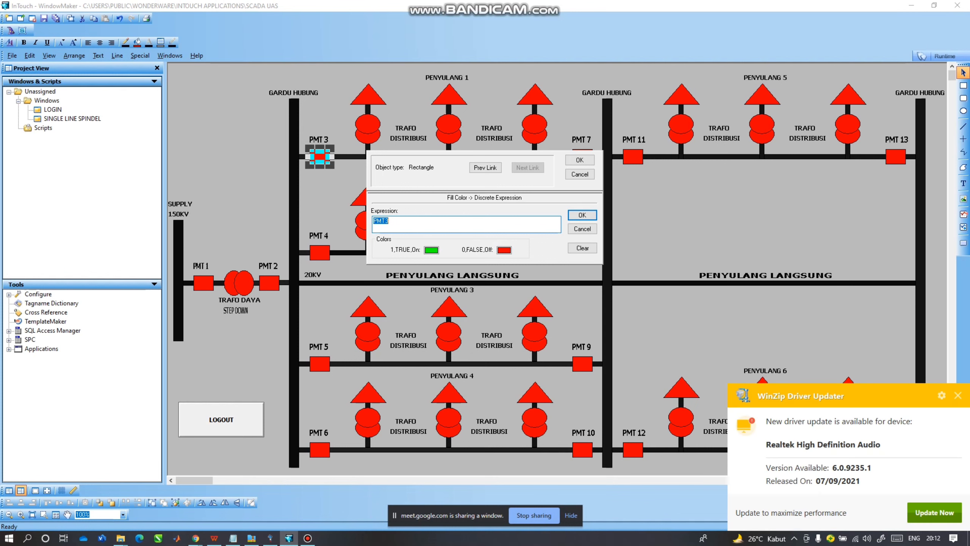
key(Return)
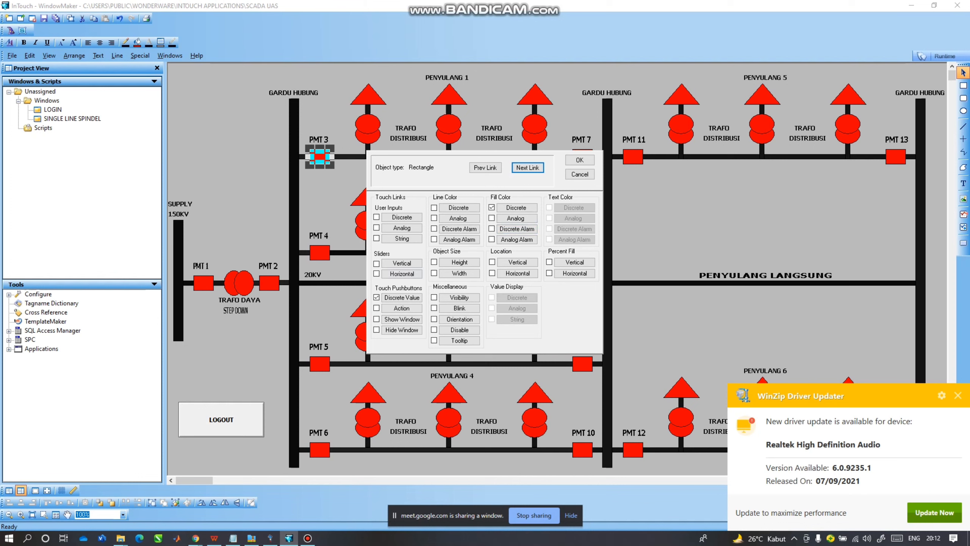
click(580, 174)
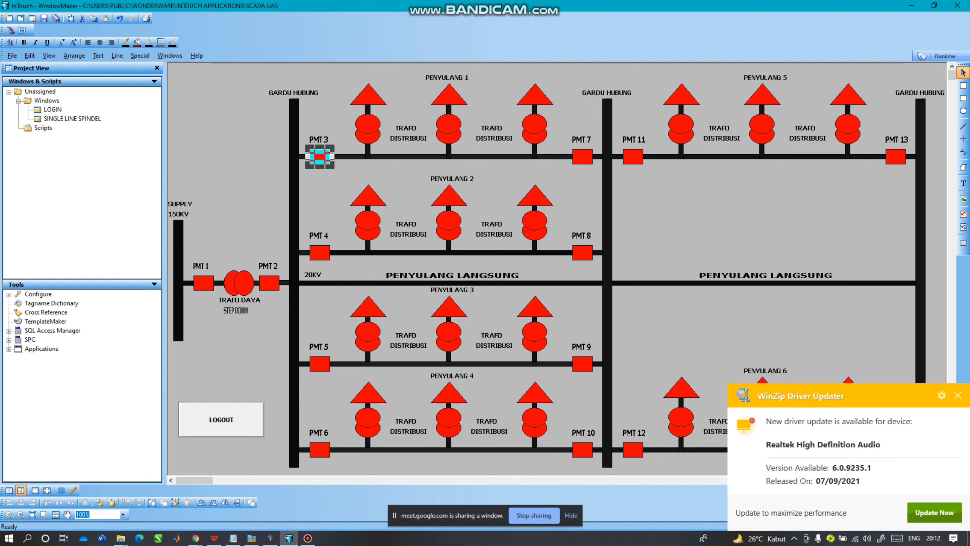
Link the Penyulang 1 feeder's fill colour to the BARIS1 expression.
click(294, 191)
double_click(451, 103)
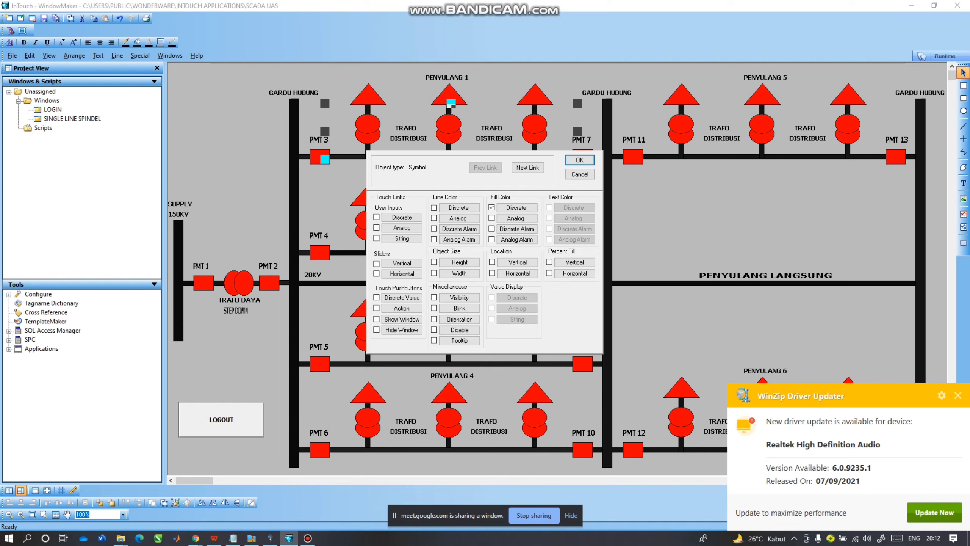
click(517, 207)
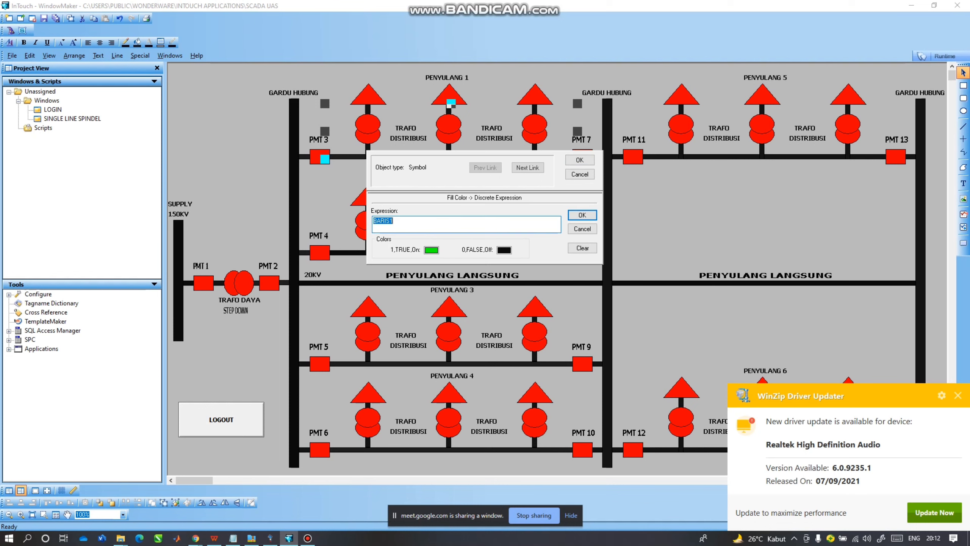
click(393, 221)
key(Return)
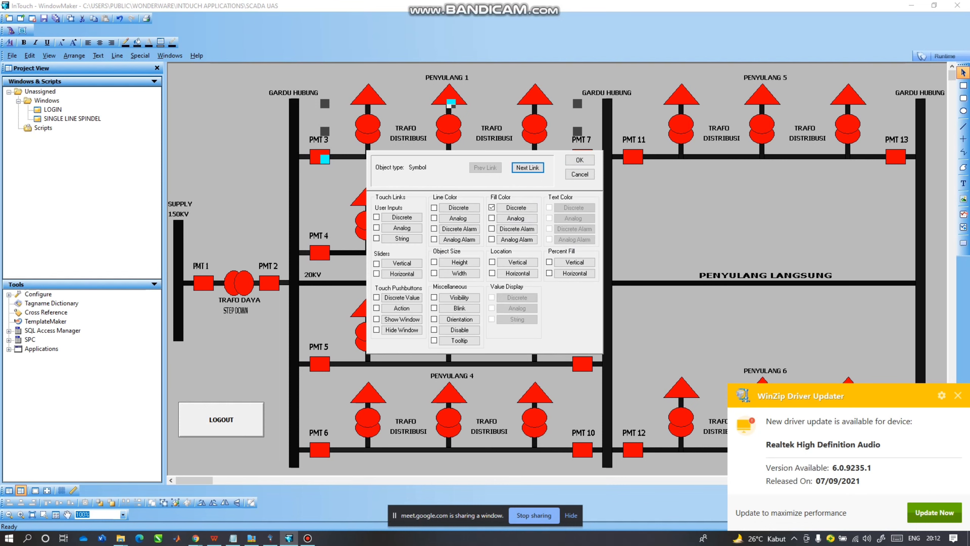
click(579, 160)
Link breaker PMT 7 to tag PMT7 for toggling and fill colour.
double_click(582, 157)
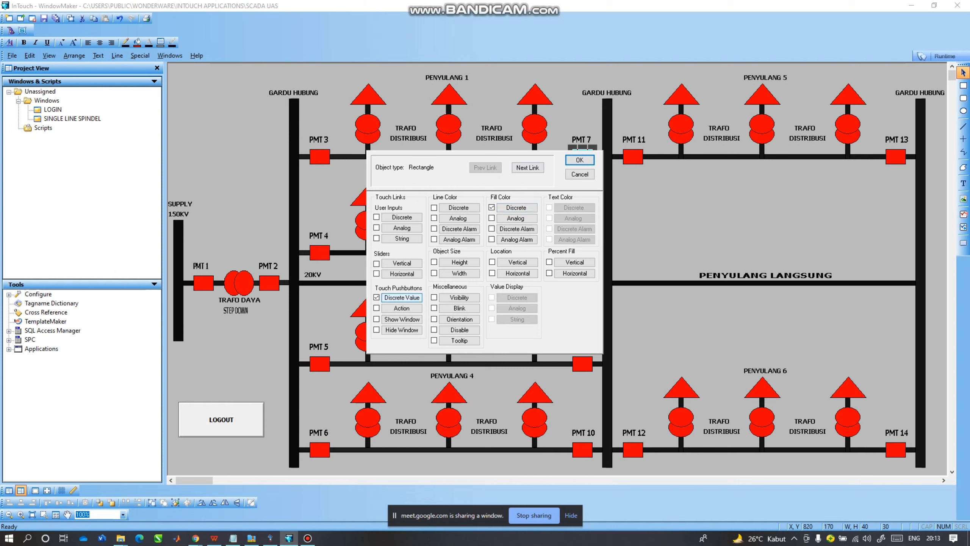
click(401, 298)
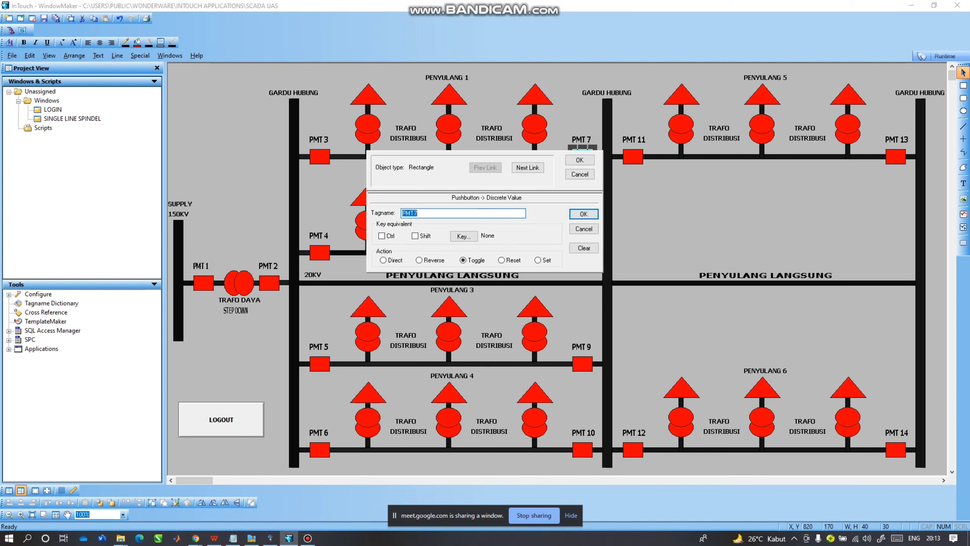
key(End)
key(Return)
click(517, 207)
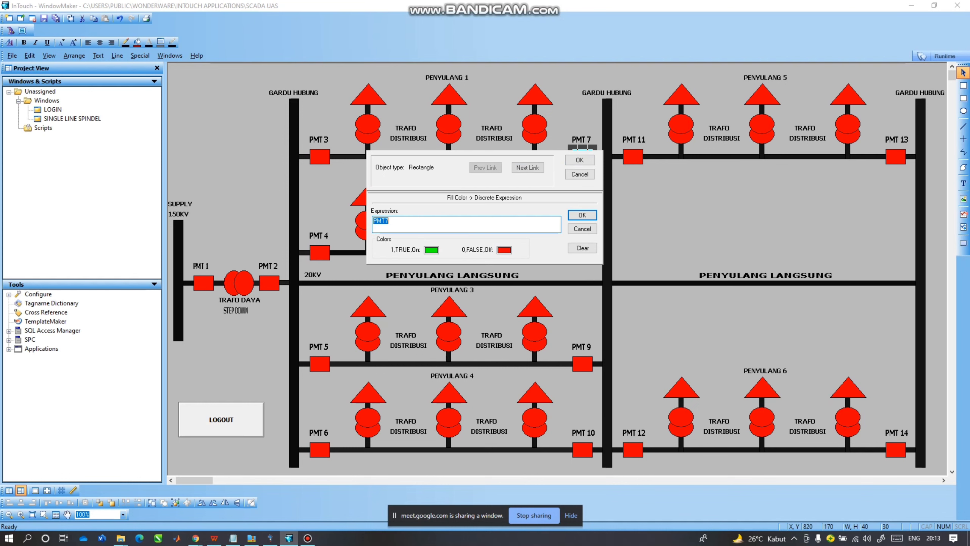
click(389, 221)
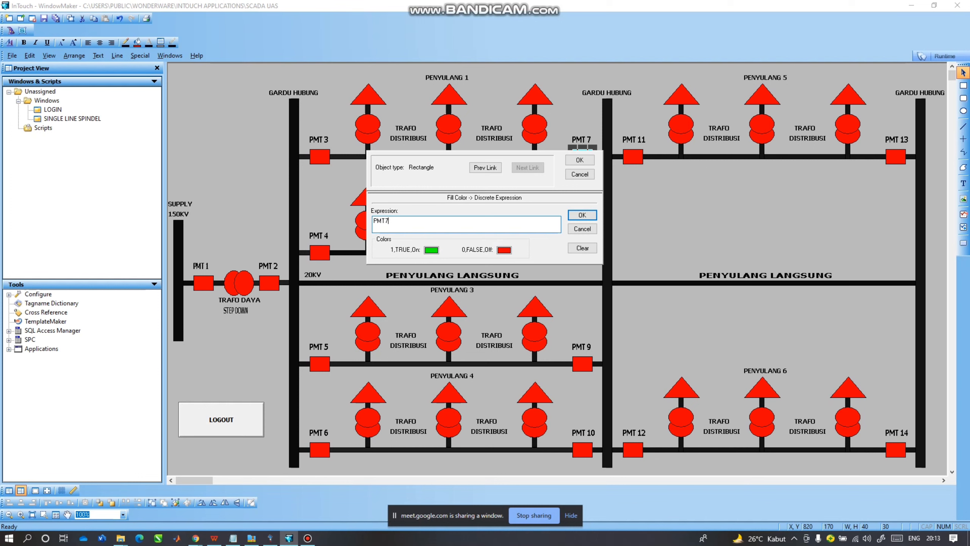
click(583, 215)
click(580, 160)
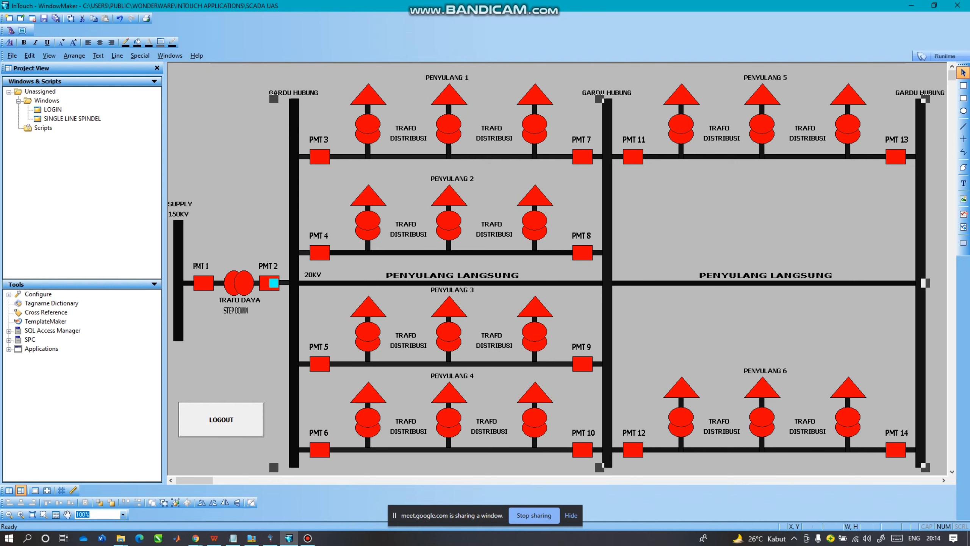
Open the LOGOUT button's animation links and its action script.
click(220, 405)
double_click(220, 405)
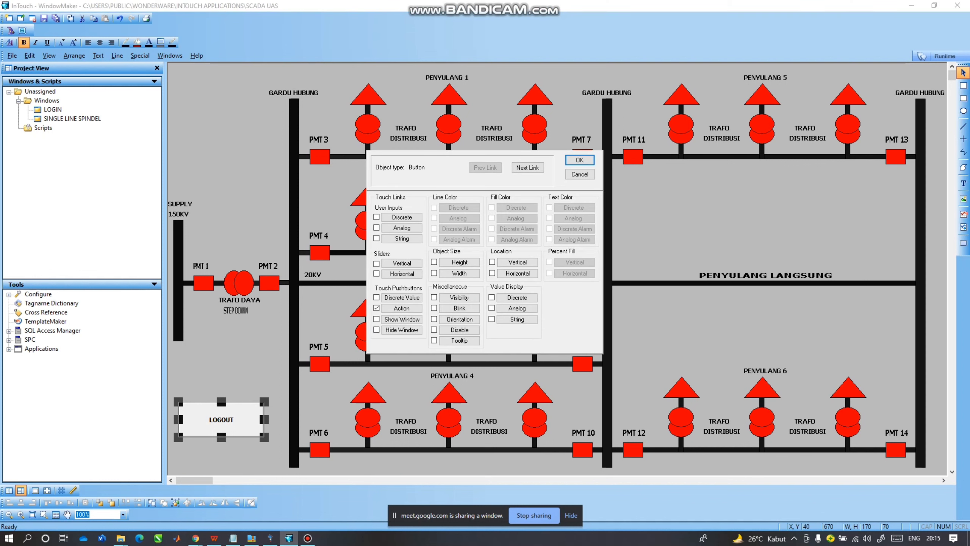
click(402, 308)
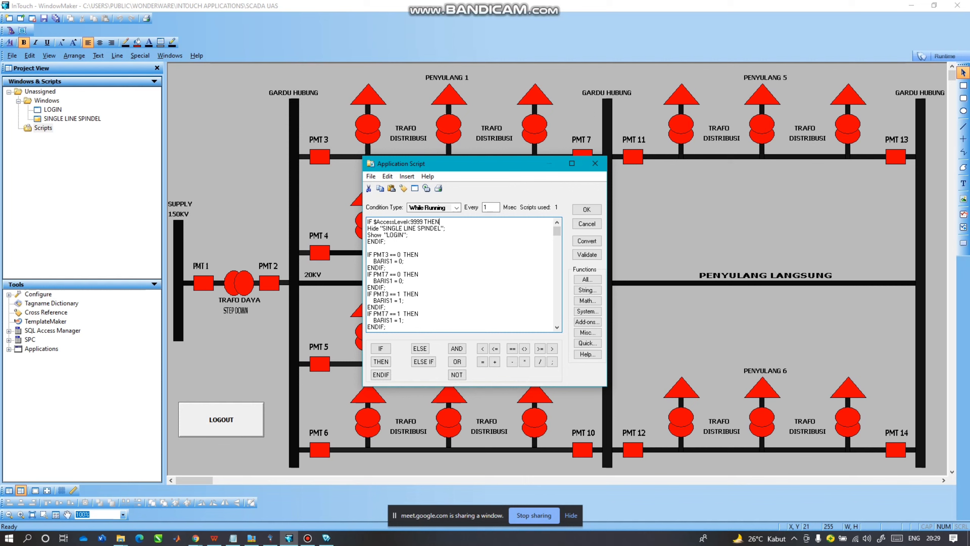
key(shift+Home)
click(446, 228)
key(shift+Home)
drag(408, 235, 367, 235)
drag(420, 255, 367, 249)
drag(478, 163, 749, 176)
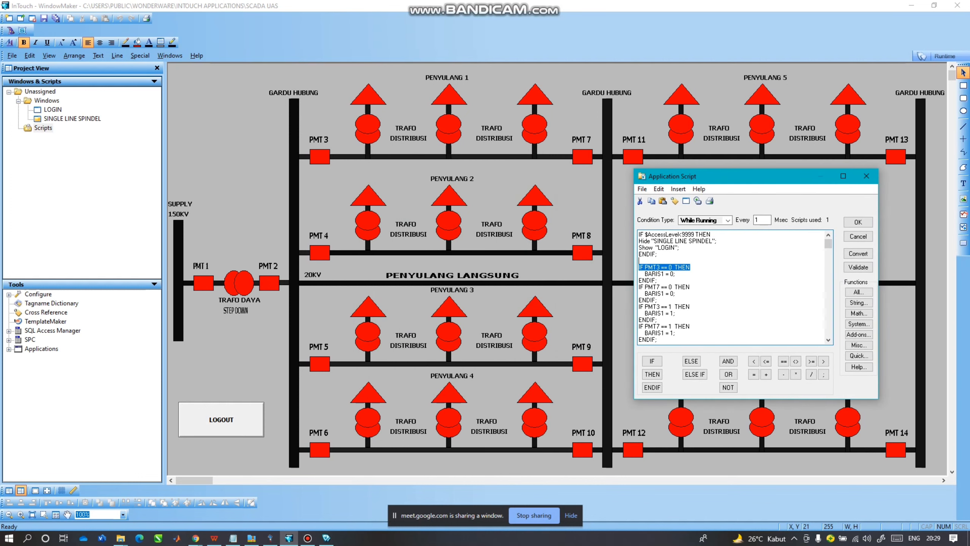
click(675, 274)
key(shift+Home)
click(675, 274)
key(shift+Home)
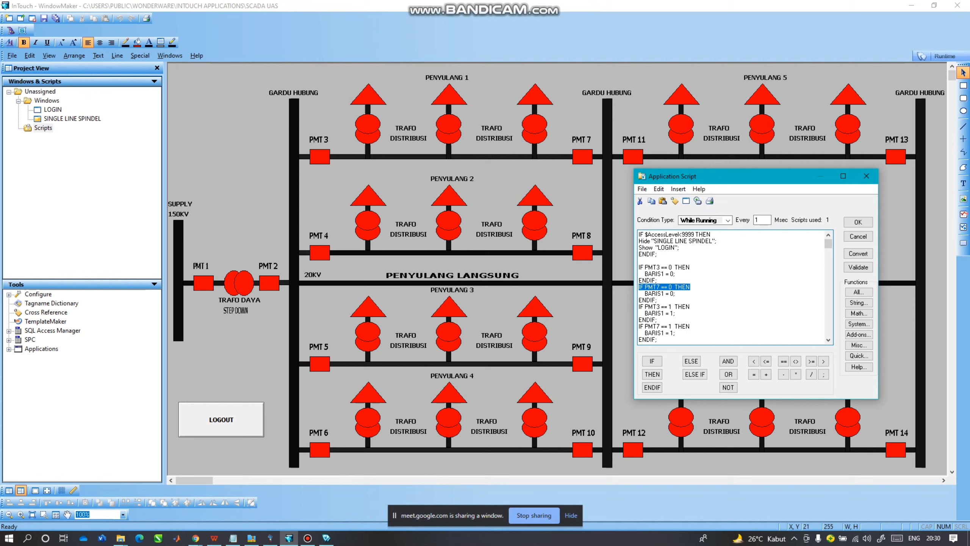
click(676, 293)
key(shift+Home)
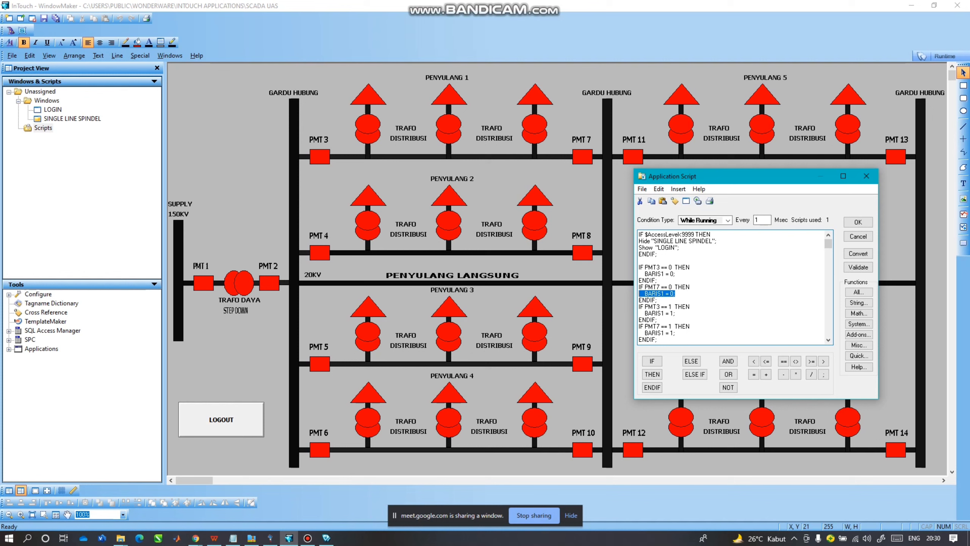
click(828, 339)
click(828, 339)
click(829, 340)
click(828, 340)
click(829, 339)
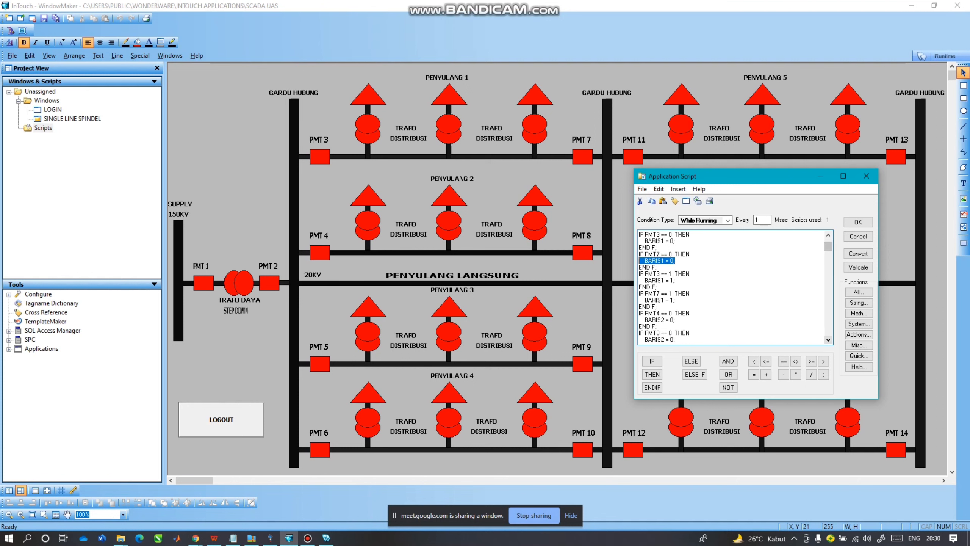
drag(682, 274, 639, 273)
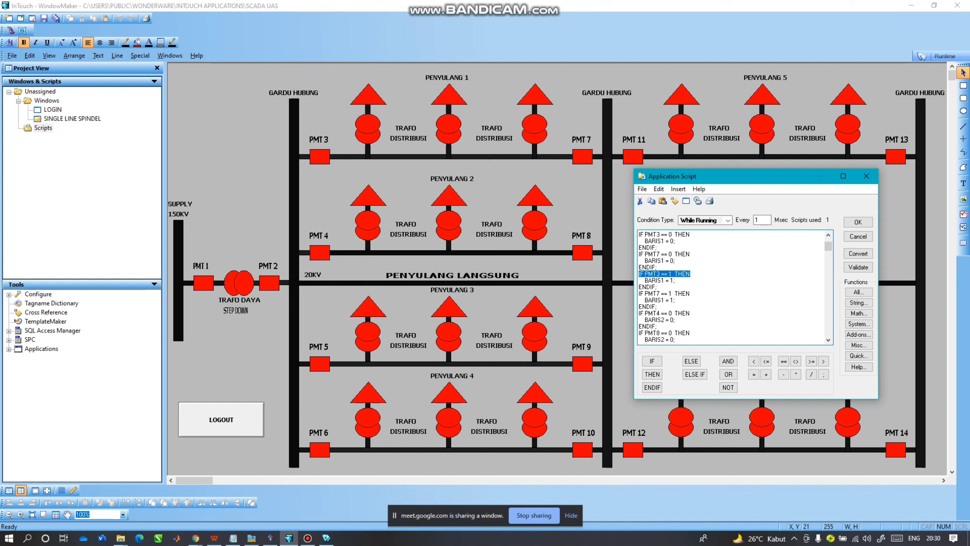
drag(676, 282, 639, 281)
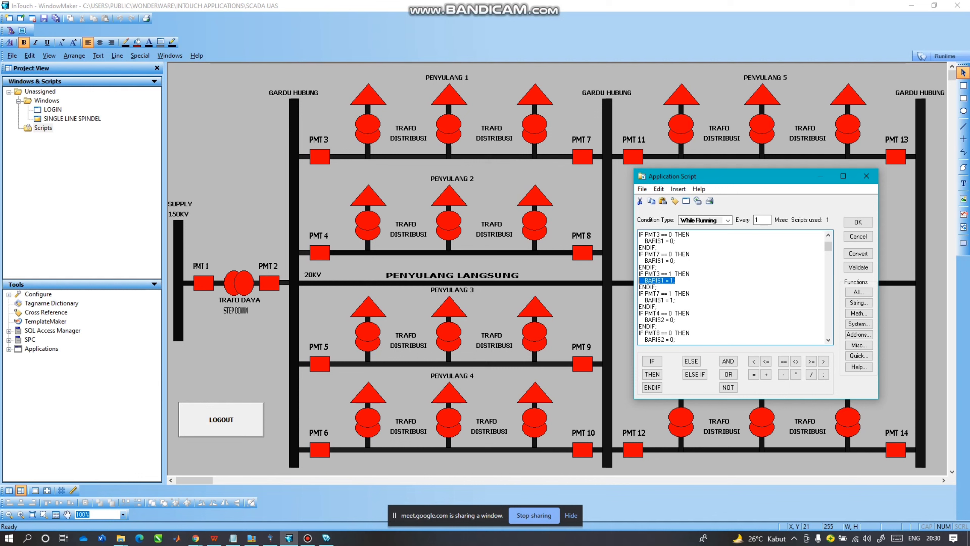
drag(690, 293, 639, 293)
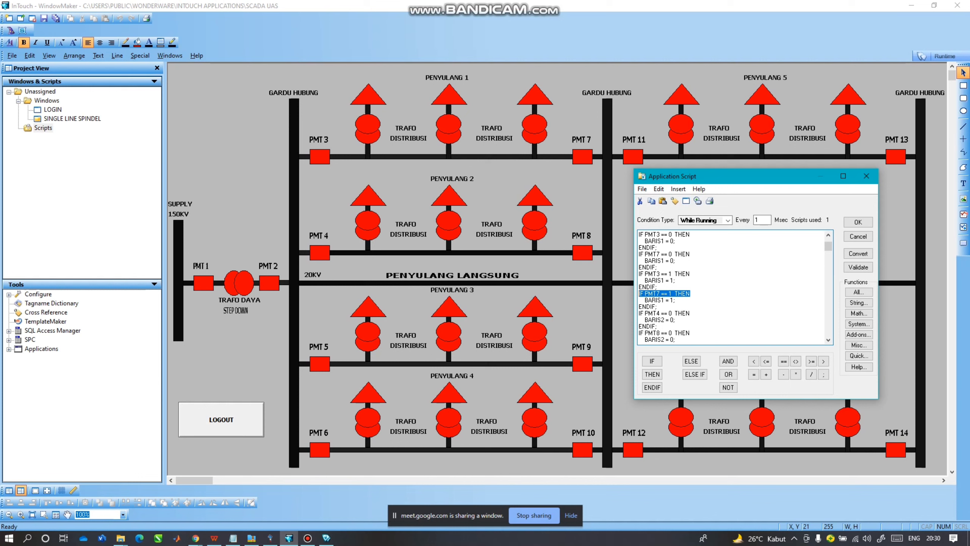
drag(675, 300, 639, 300)
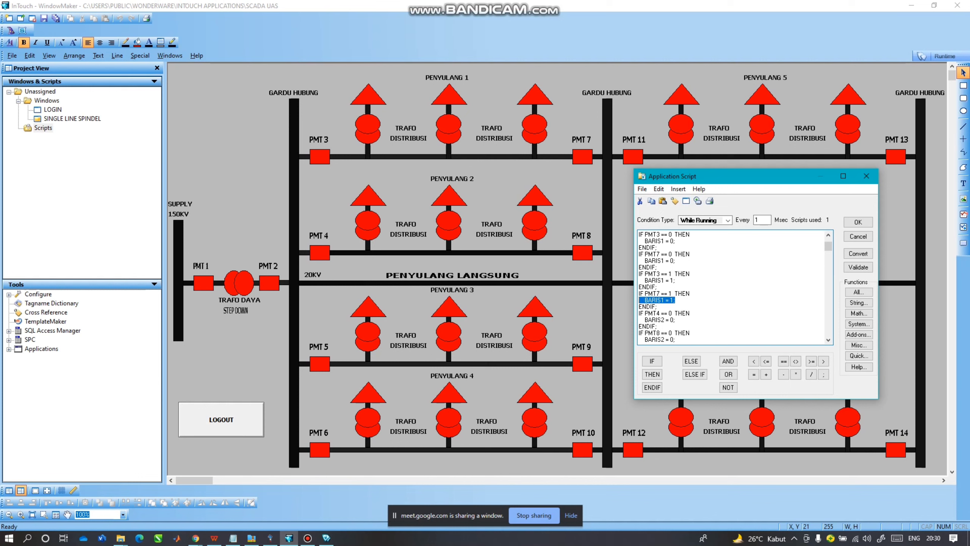
click(657, 307)
mouse_move(639, 313)
mouse_down()
mouse_move(666, 318)
mouse_move(685, 340)
mouse_move(686, 248)
mouse_move(657, 293)
mouse_move(657, 334)
mouse_move(690, 340)
mouse_move(672, 340)
mouse_move(657, 307)
mouse_up()
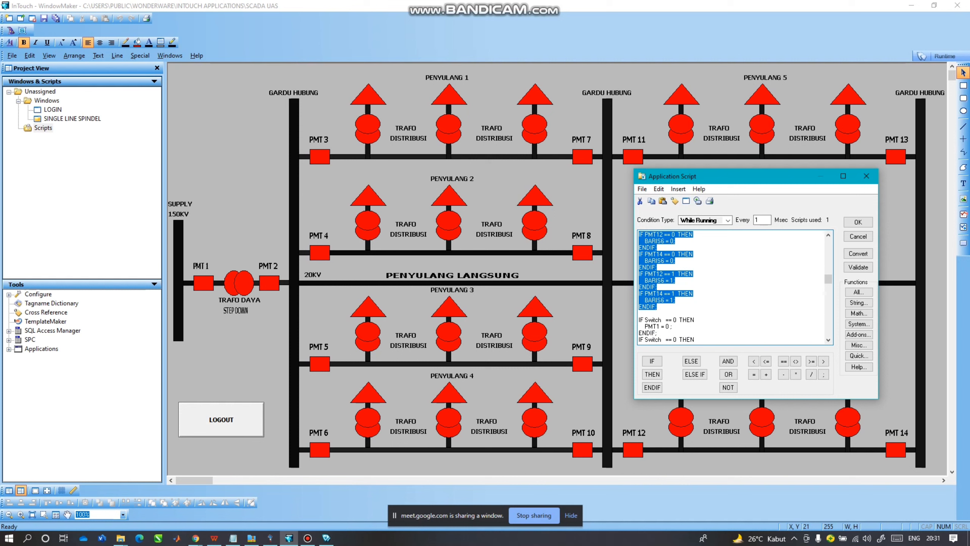
click(697, 301)
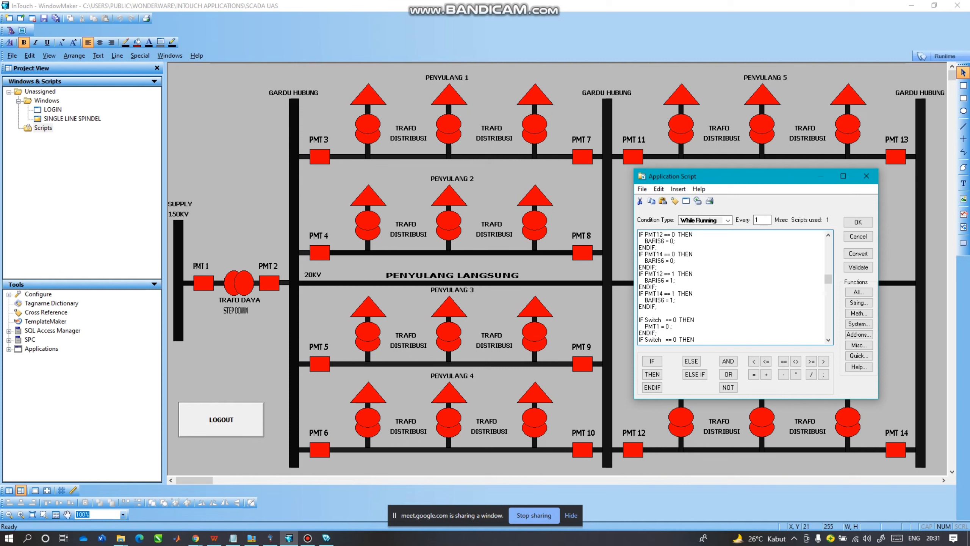
click(828, 339)
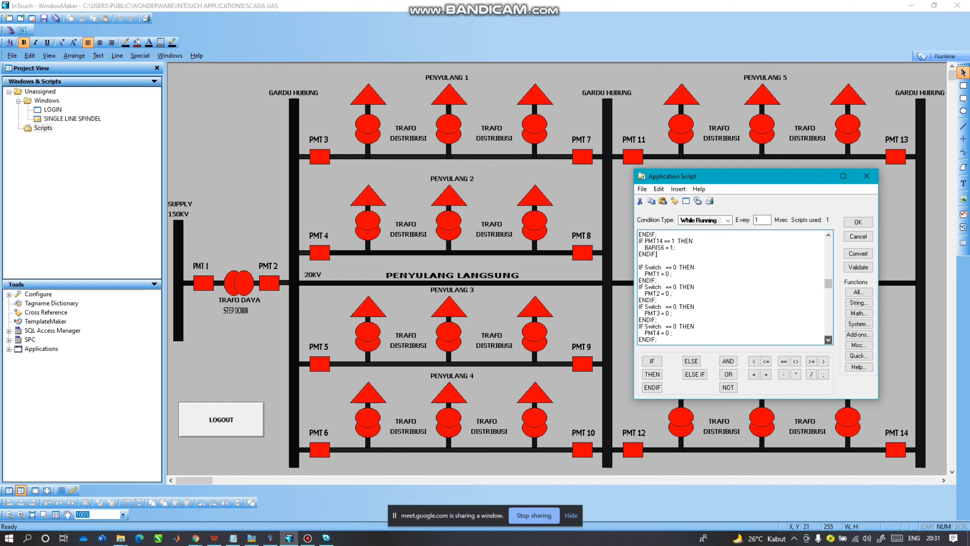
click(828, 340)
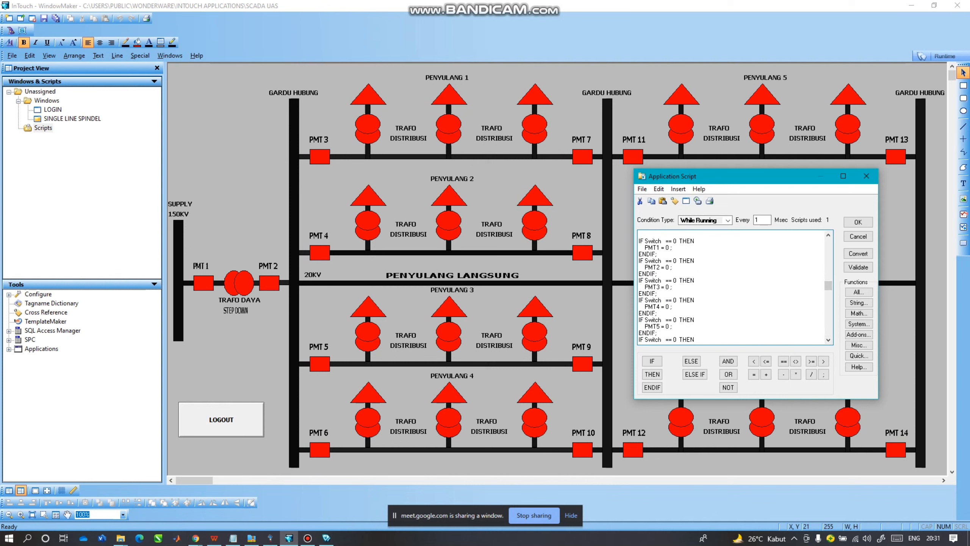
drag(658, 254, 639, 240)
click(695, 260)
key(shift+Down)
key(shift+Down)
key(shift+Down)
key(shift+Down)
key(shift+Down)
key(shift+Down)
key(shift+Down)
key(shift+Down)
key(shift+Down)
key(shift+Down)
key(shift+Down)
key(shift+Down)
key(shift+Down)
key(shift+Down)
key(shift+Down)
key(shift+Down)
key(shift+Down)
key(shift+Down)
key(shift+Down)
key(shift+Down)
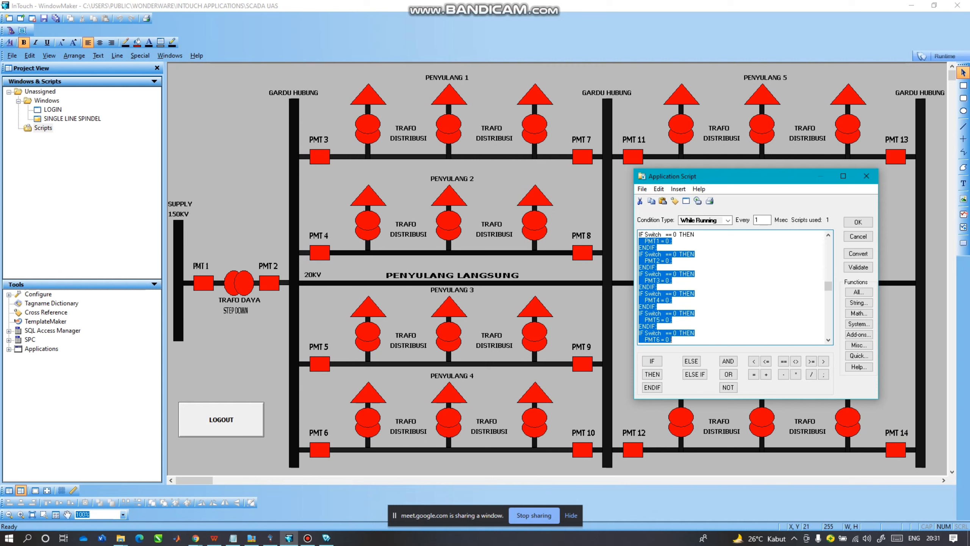
key(shift+Down)
key(shift+Down)
key(shift+Down)
key(shift+Down)
key(shift+Down)
key(shift+Down)
key(shift+Down)
key(shift+Down)
key(shift+Down)
scroll(687, 273, down, 3)
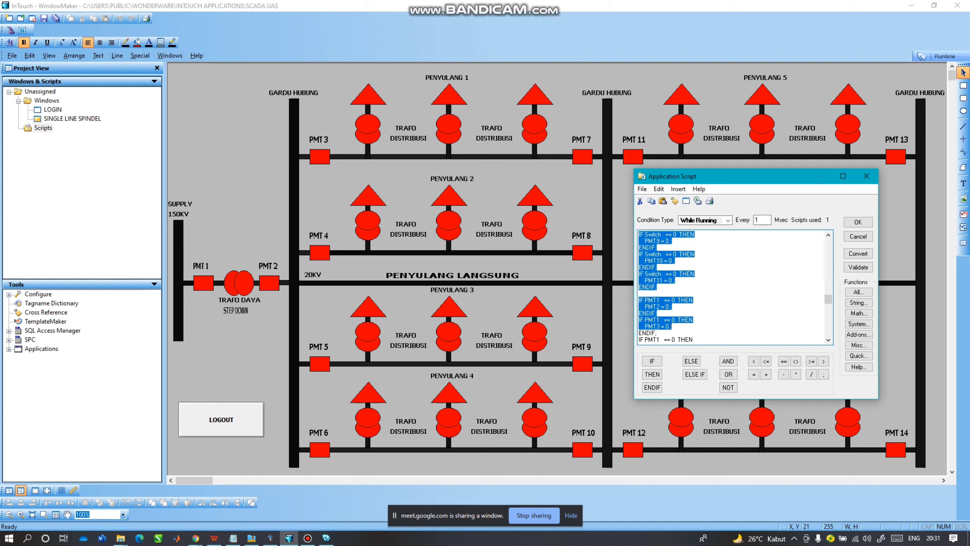
click(687, 274)
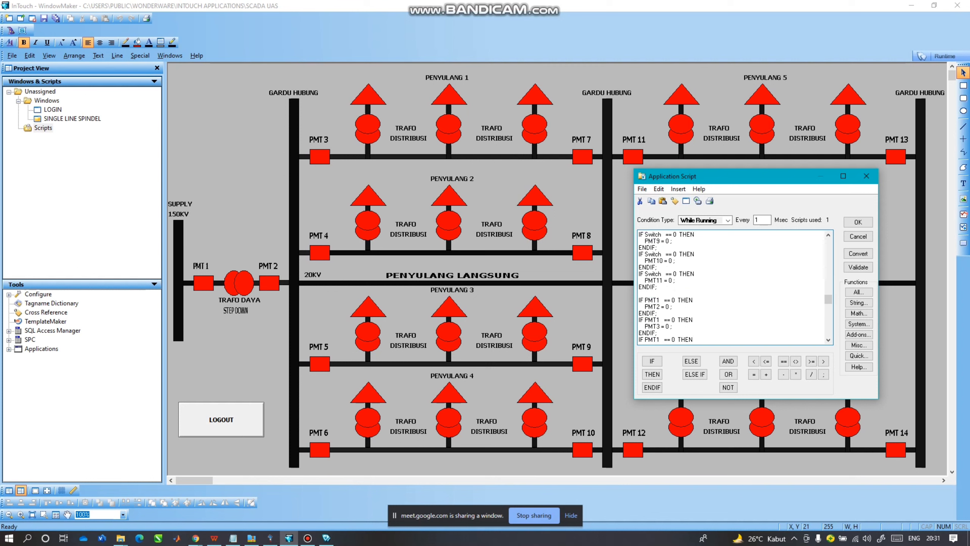
key(shift+Down)
key(shift+Down)
key(shift+Down)
key(shift+Down)
key(shift+Down)
key(shift+Down)
key(shift+Down)
key(shift+Down)
key(shift+Down)
key(shift+Down)
key(shift+Down)
key(shift+Down)
key(shift+Down)
key(shift+Down)
key(shift+Down)
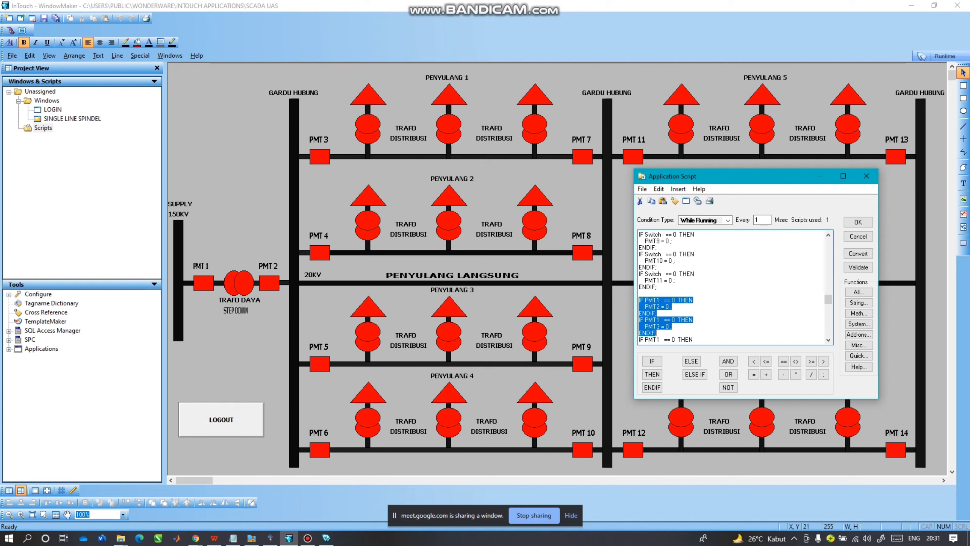
key(shift+Up)
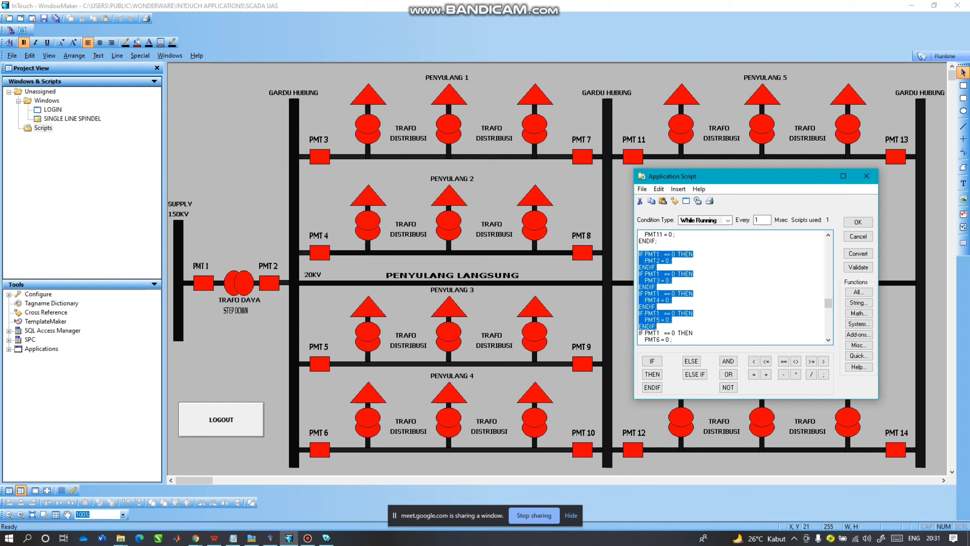
key(shift+Down)
key(shift+Down)
key(shift+Down)
key(shift+Down)
key(shift+Down)
key(shift+Down)
key(shift+Down)
key(shift+Down)
key(shift+Down)
key(shift+Down)
key(shift+Down)
key(shift+Down)
key(shift+Down)
key(shift+Down)
key(shift+Down)
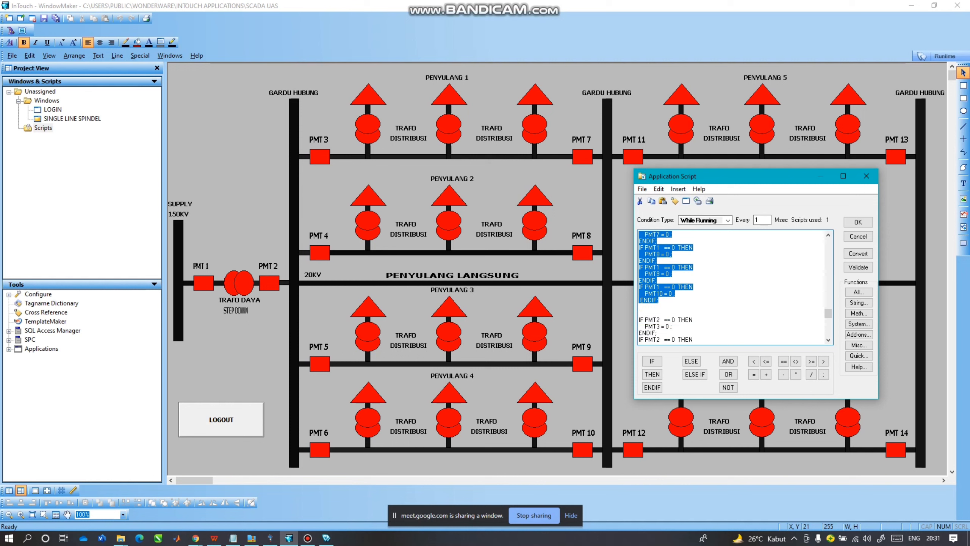
click(662, 287)
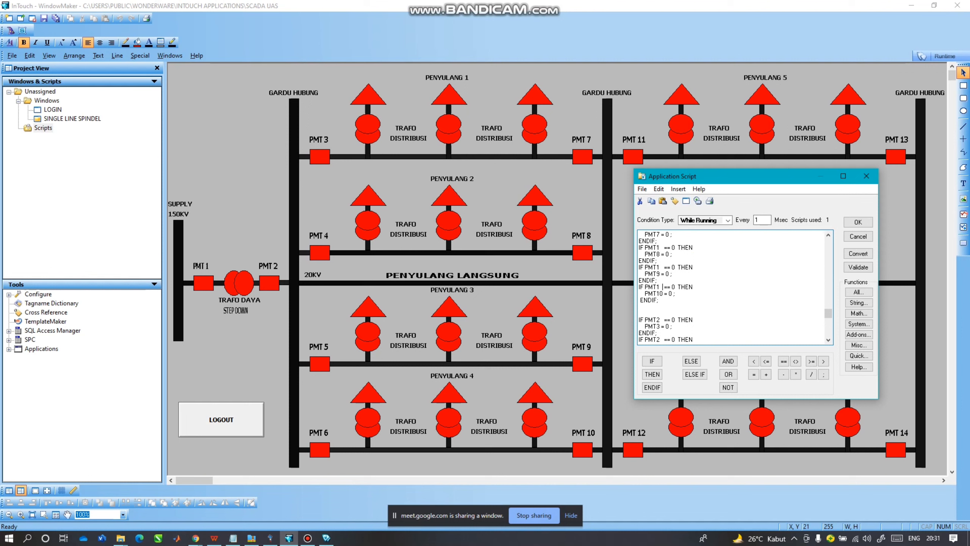
scroll(663, 287, down, 3)
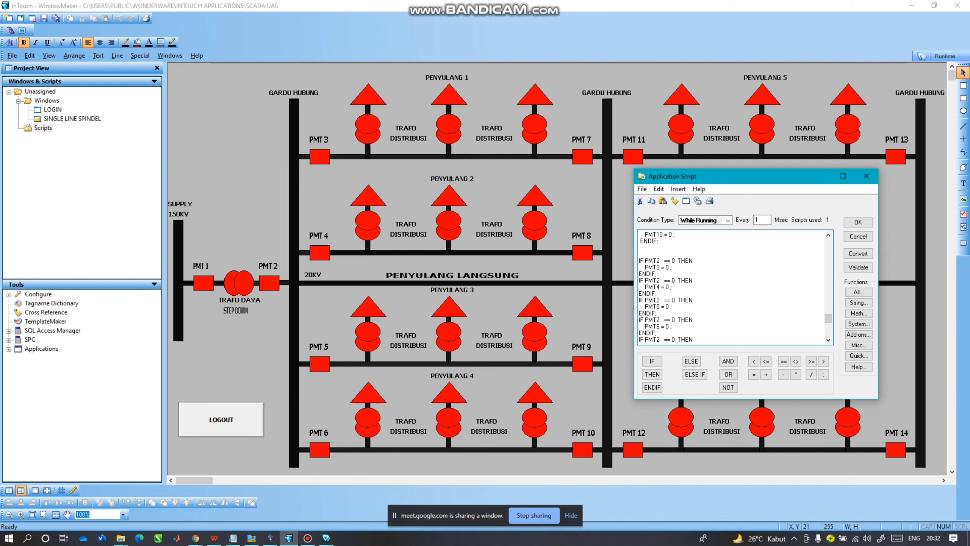
drag(639, 261, 672, 346)
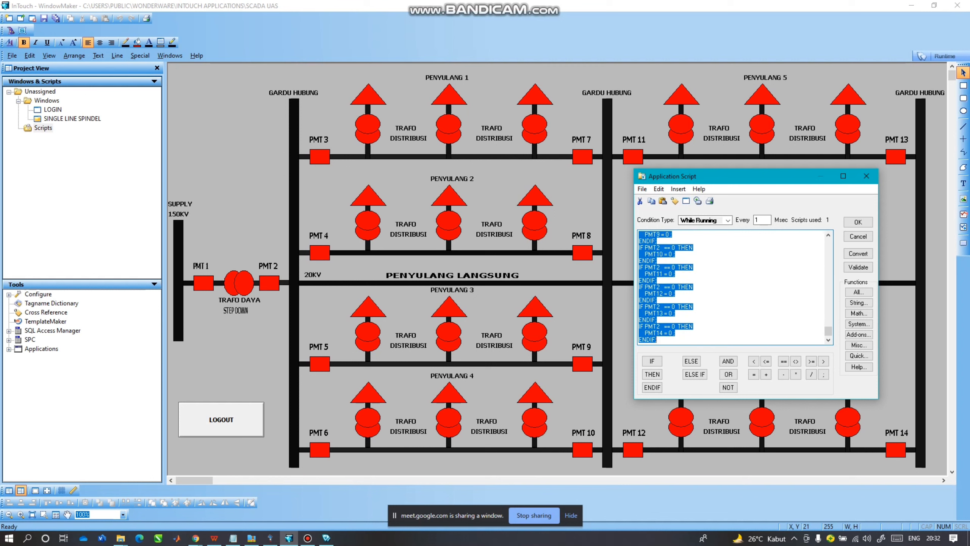
key(Right)
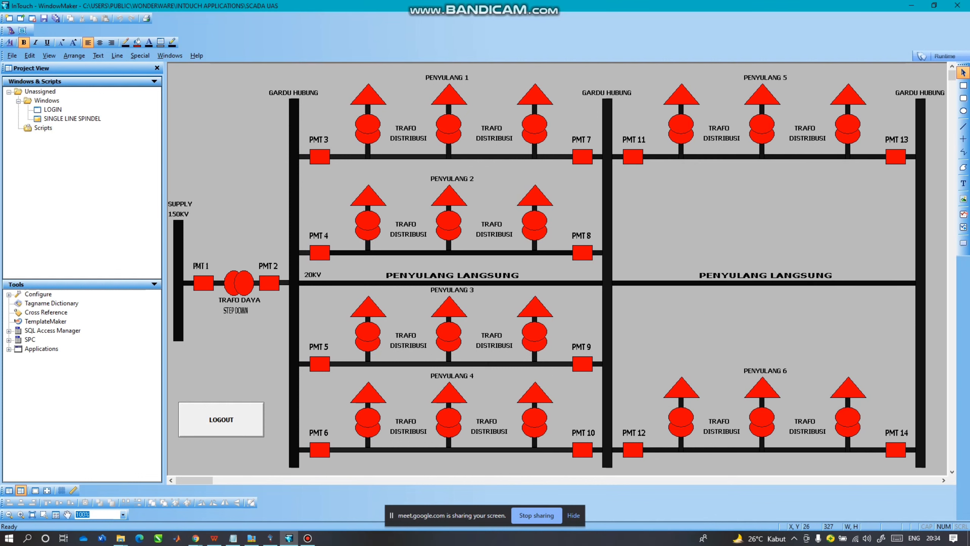
Switch from WindowMaker to WindowViewer runtime to test the application.
right_click(42, 127)
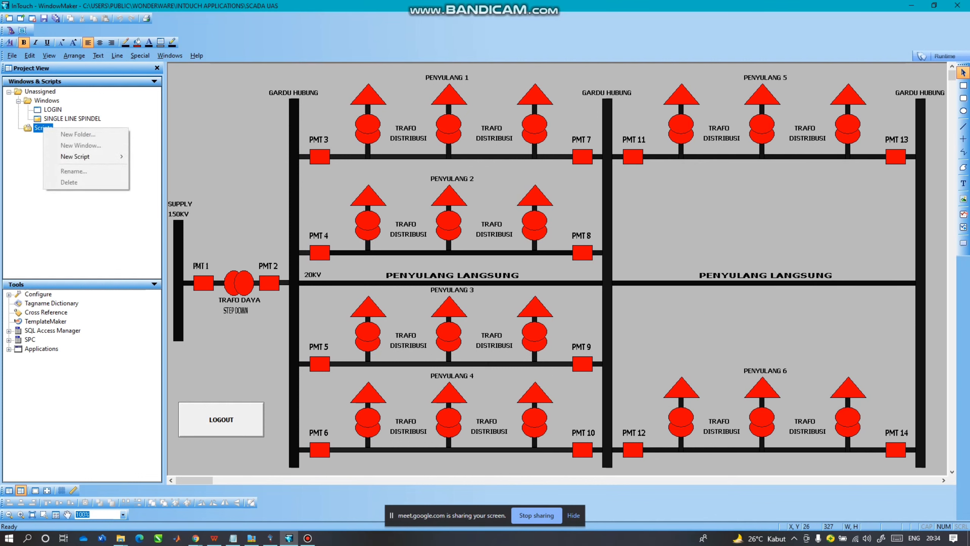
key(Escape)
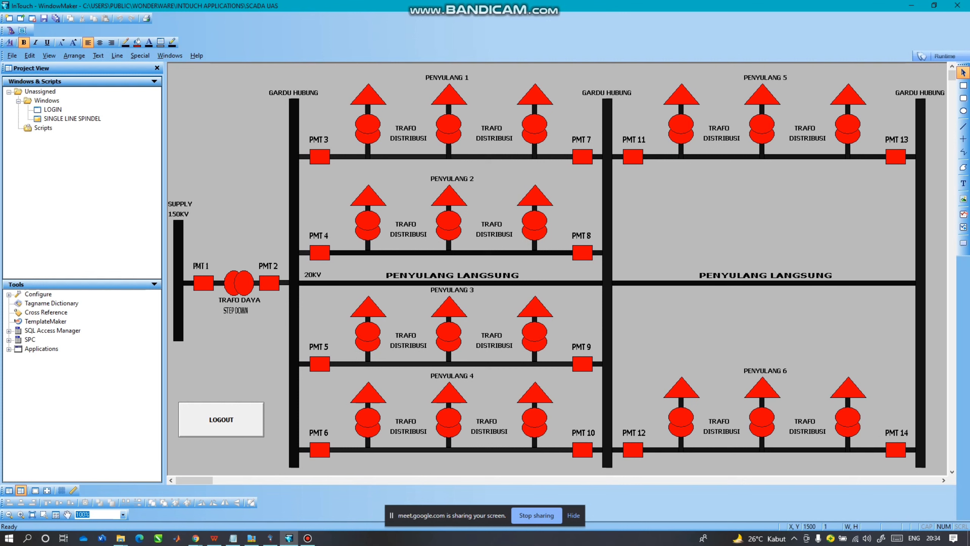
click(932, 55)
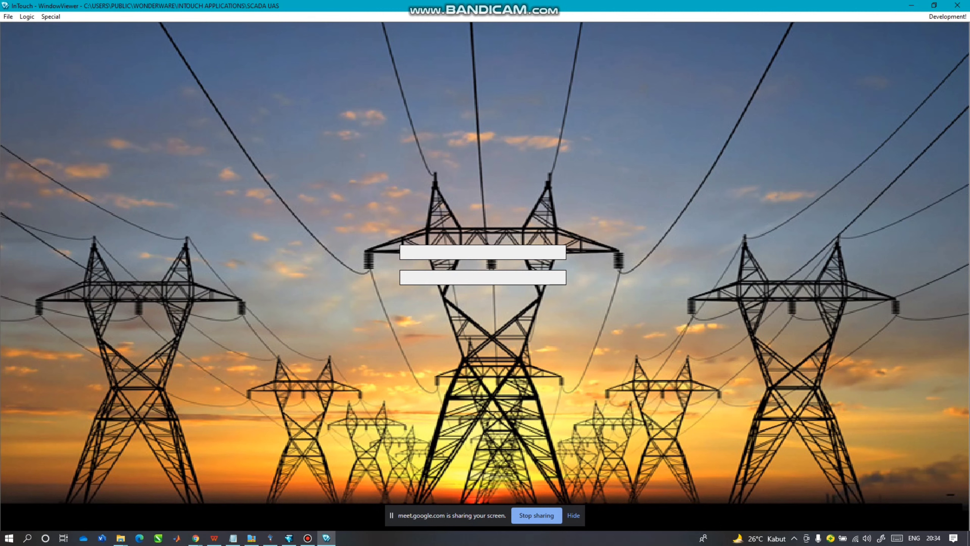
Enter the username in the login window and submit the credentials.
click(483, 253)
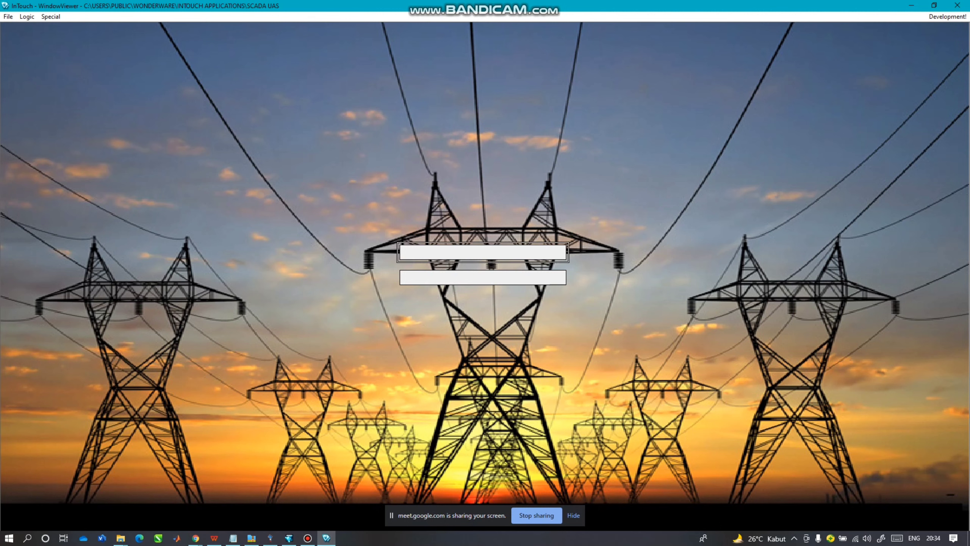
click(483, 253)
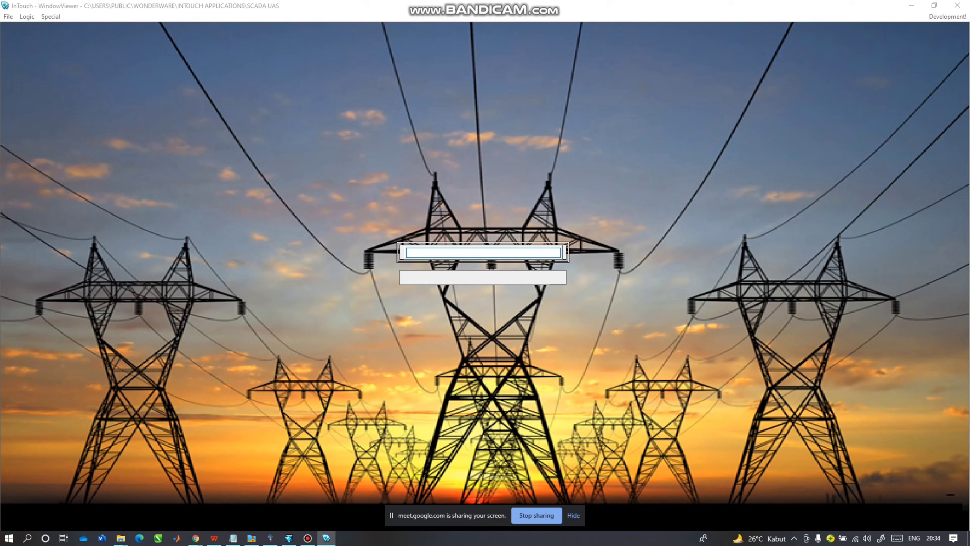
text(admin)
click(483, 278)
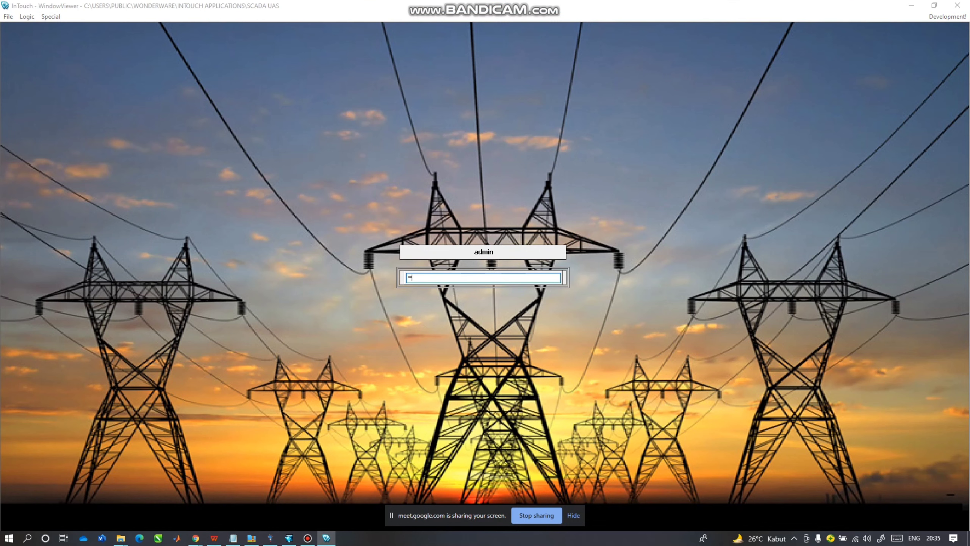
key(Return)
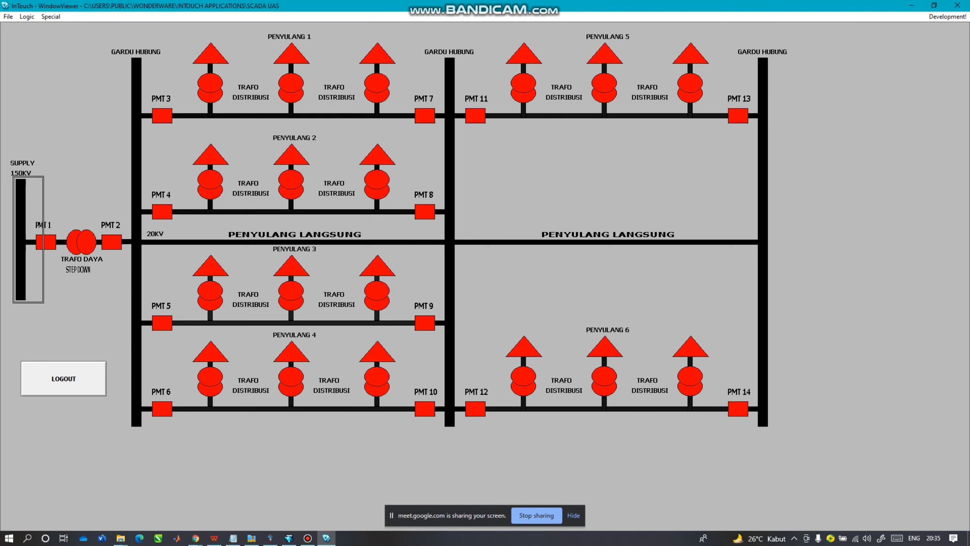
Energise the 150KV supply, then close breakers PMT 1 and PMT 2.
click(22, 237)
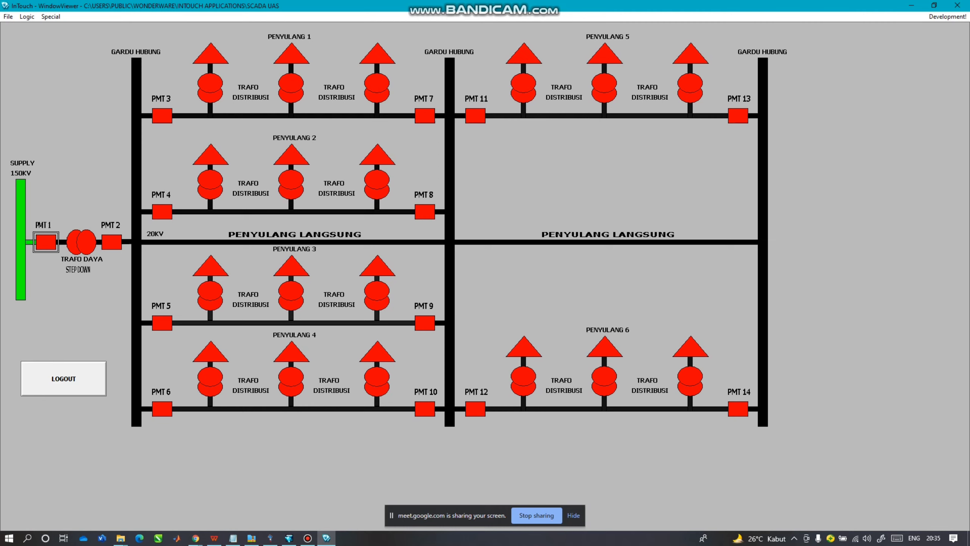
click(46, 242)
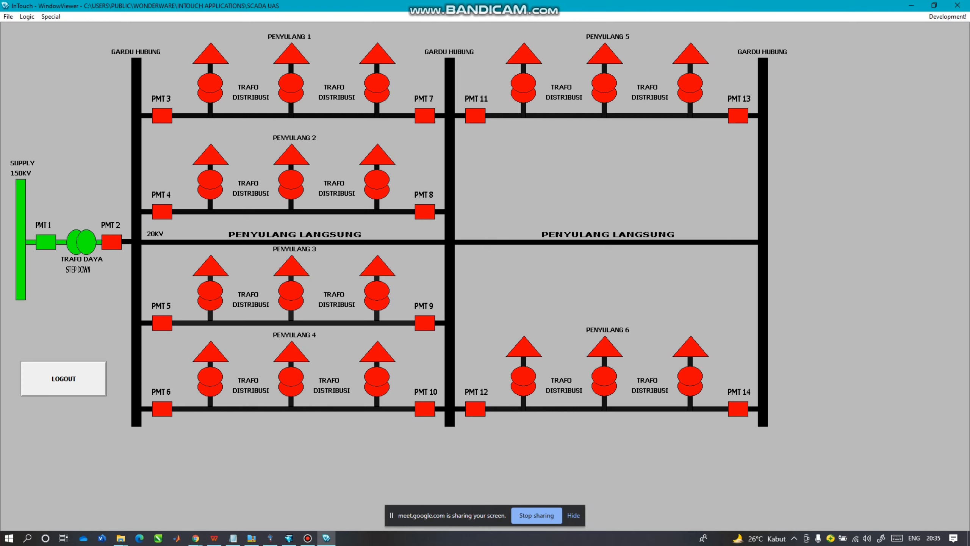
click(111, 241)
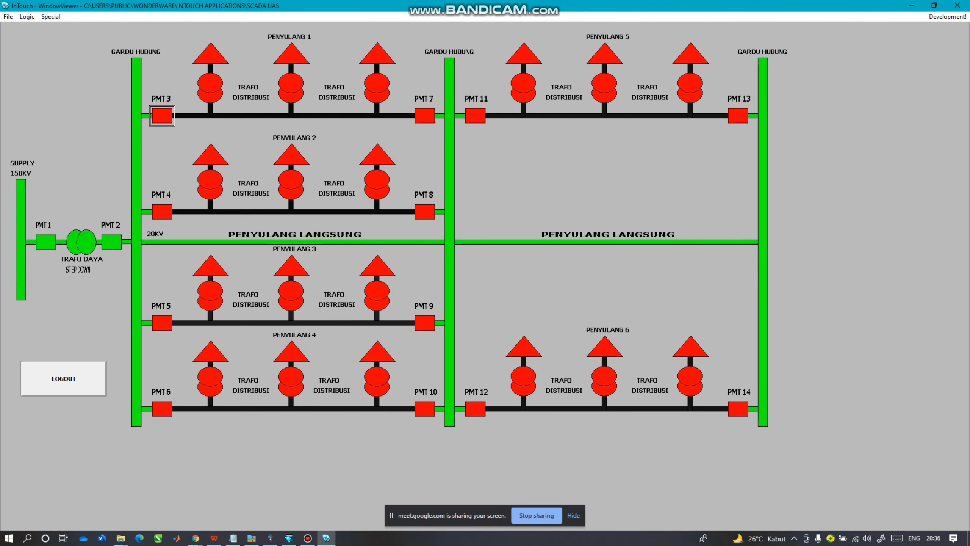
Feed Penyulang 1 through PMT 7, closing then reopening PMT 3.
click(162, 116)
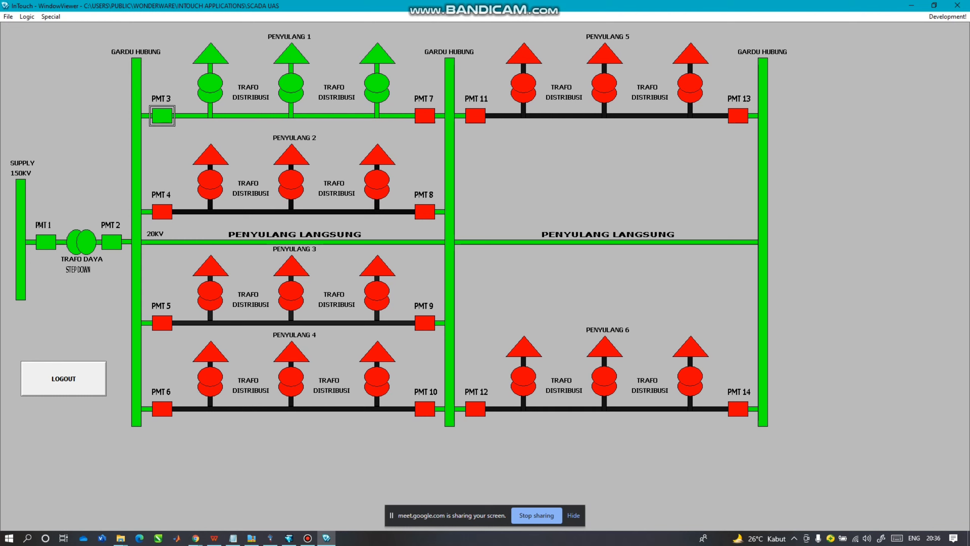
click(425, 116)
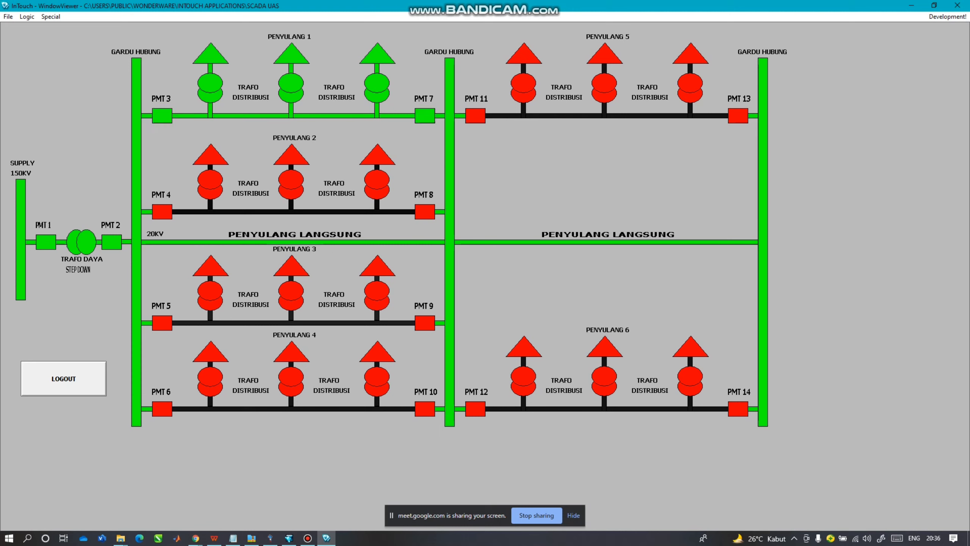
click(162, 116)
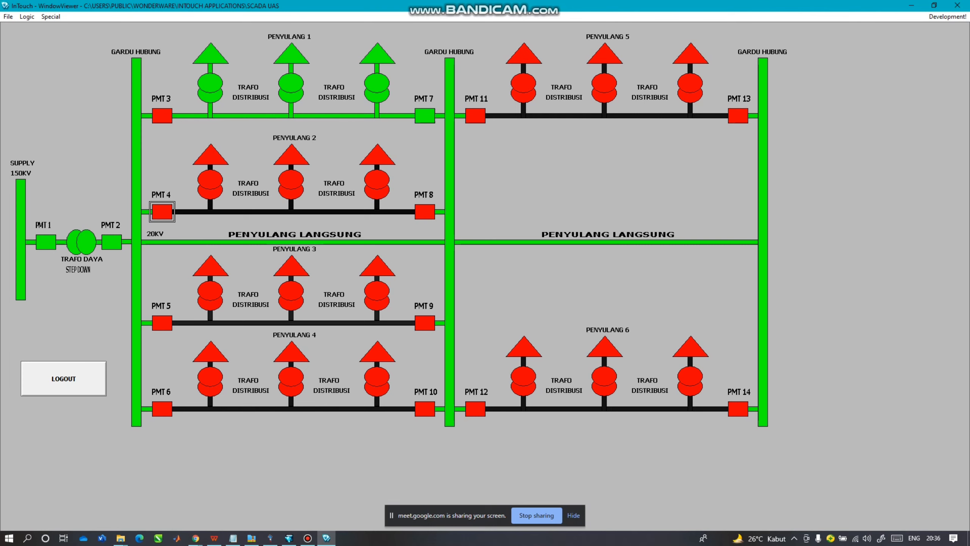
Feed Penyulang 2 through PMT 8, closing then reopening PMT 4.
click(162, 212)
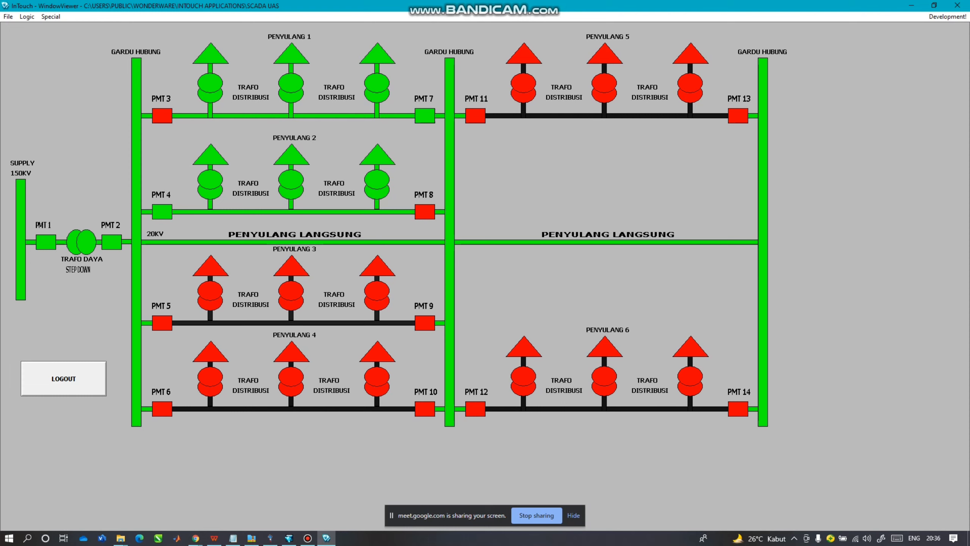
click(425, 211)
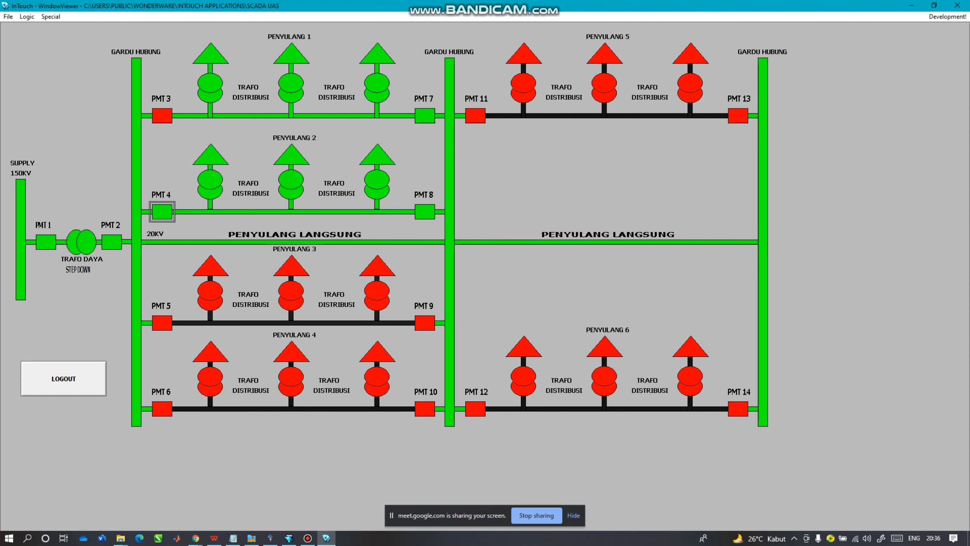
click(162, 211)
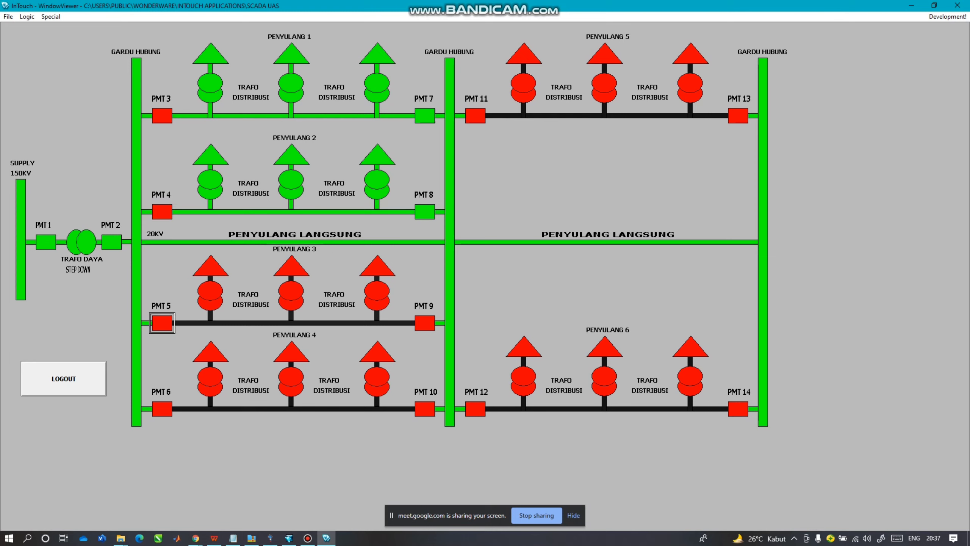
Feed Penyulang 3 through PMT 9, closing then reopening PMT 5.
click(162, 322)
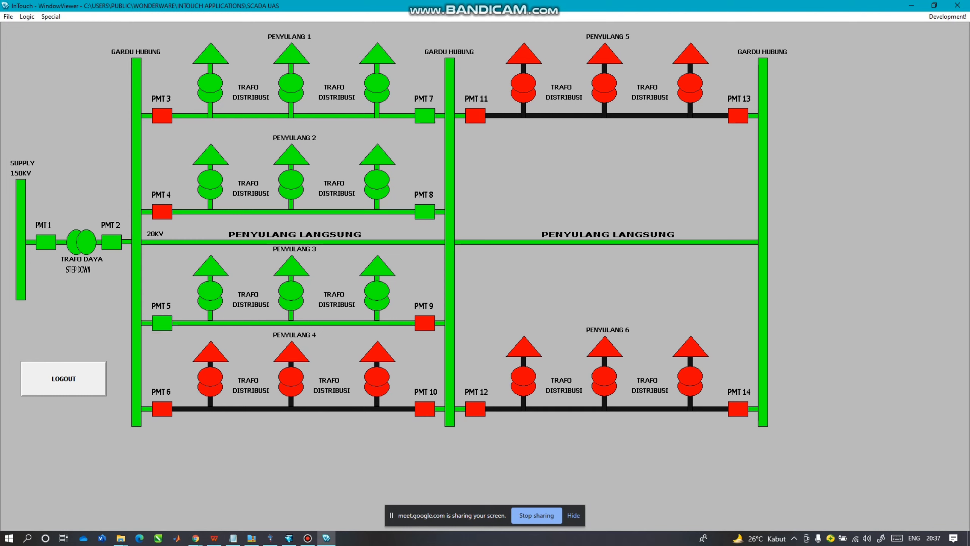
click(424, 323)
click(162, 322)
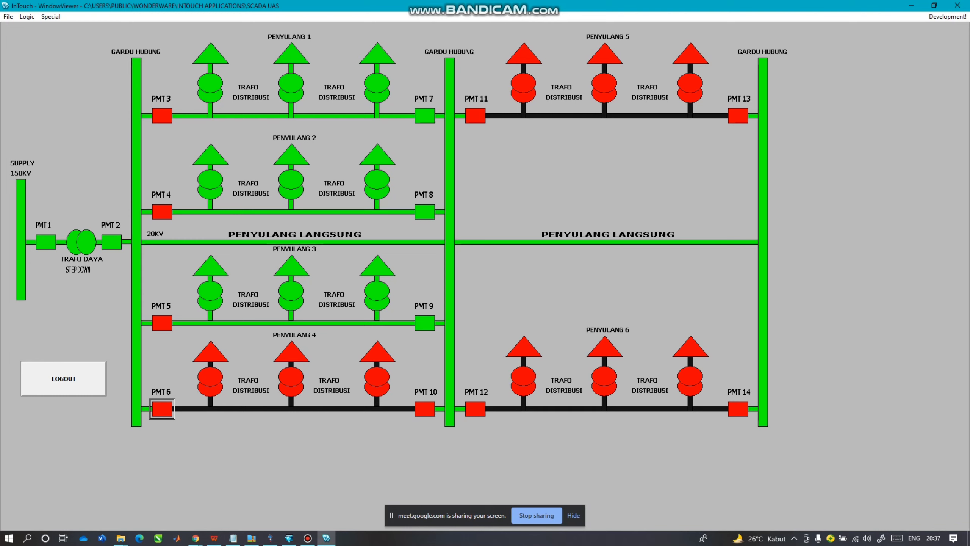
Feed Penyulang 4 through PMT 10 with PMT 6 reopened, then close PMT 11.
click(162, 408)
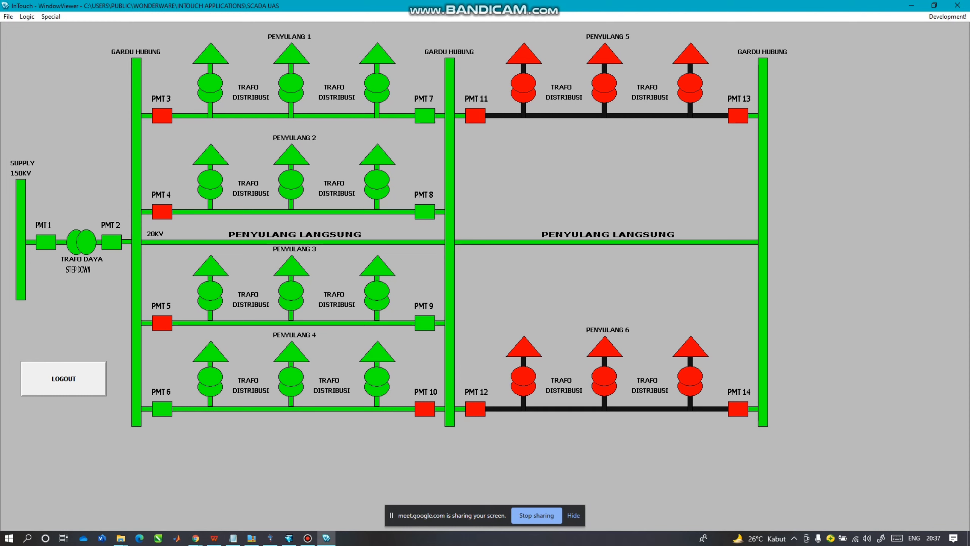
click(425, 409)
click(162, 409)
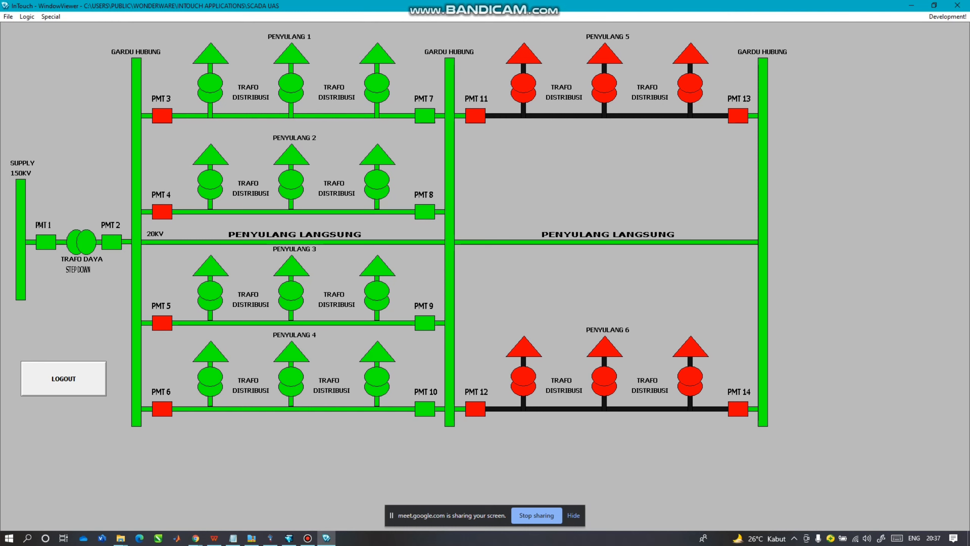
click(476, 116)
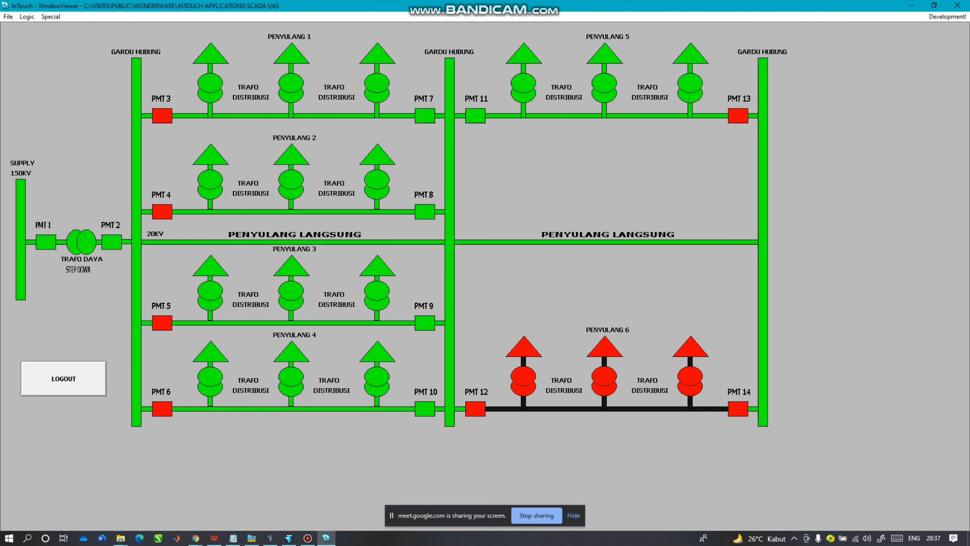
Transfer Penyulang 5 and 6 to PMT 13 and PMT 14, then open PMT 2.
click(738, 116)
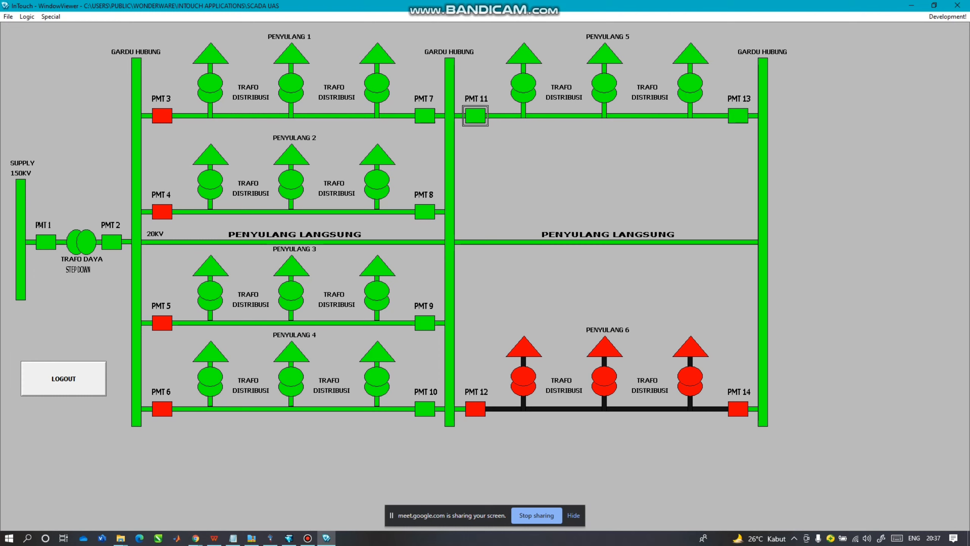
click(476, 116)
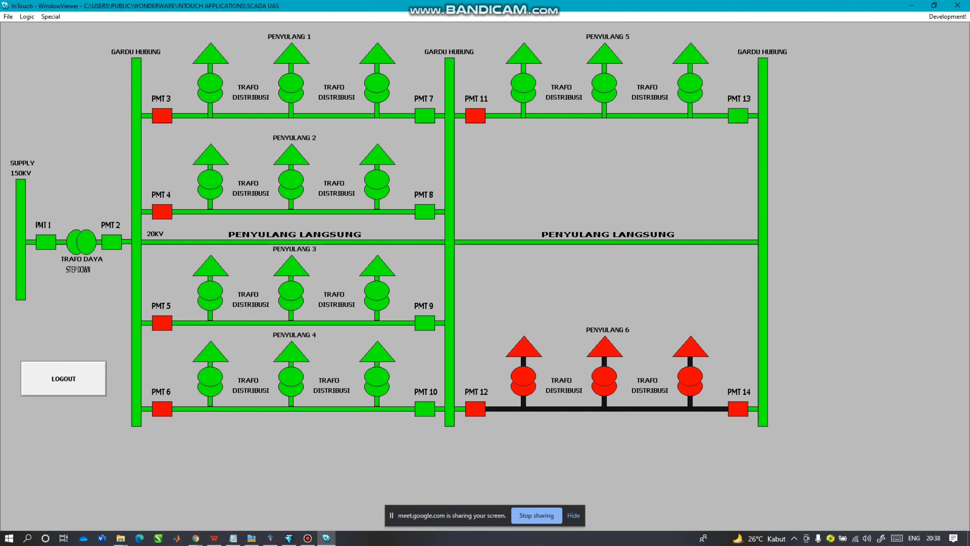
click(475, 408)
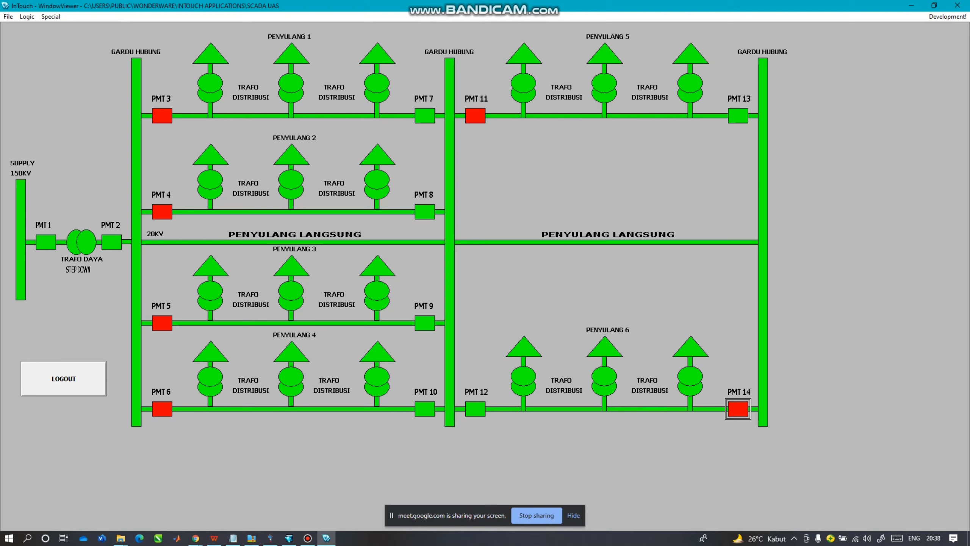
click(738, 408)
click(475, 409)
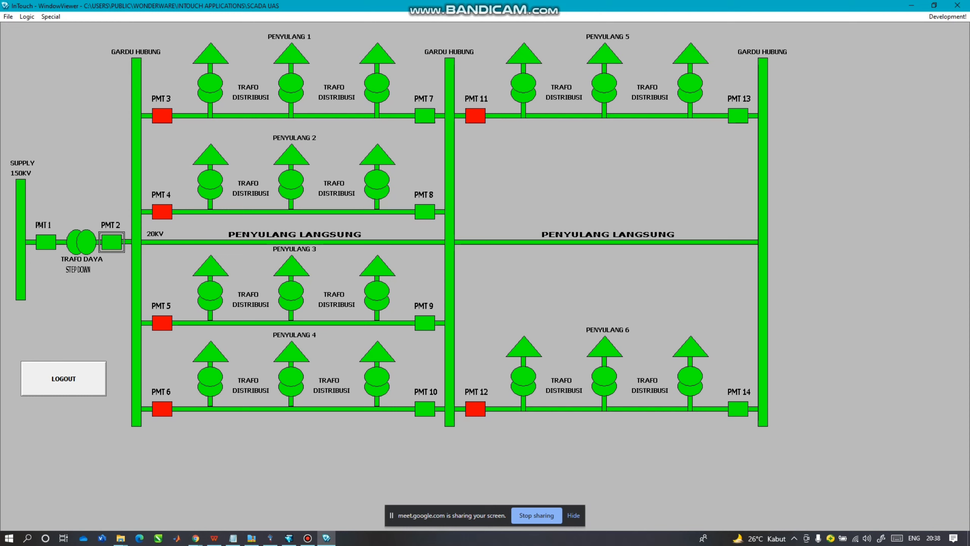
click(111, 242)
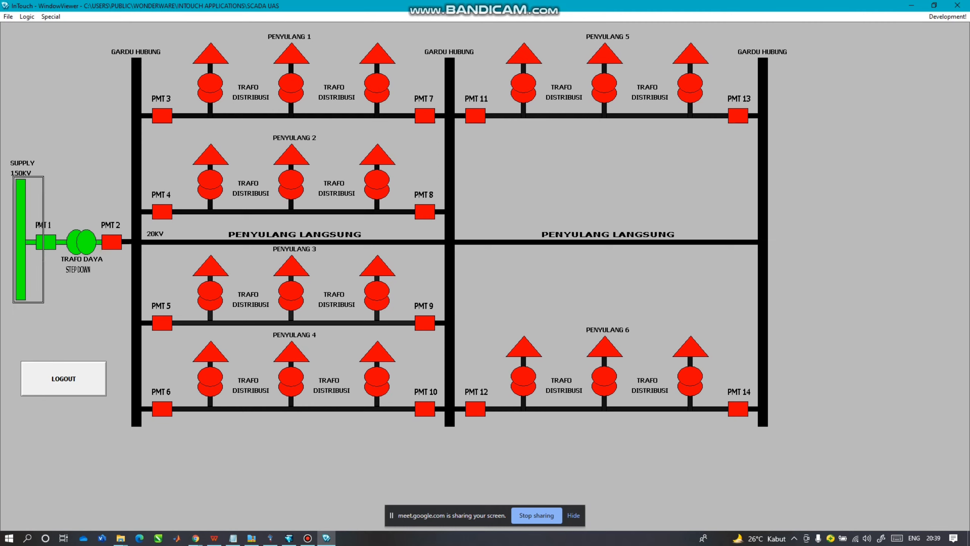
Switch off the 150KV supply with PMT 1, then log out.
click(21, 240)
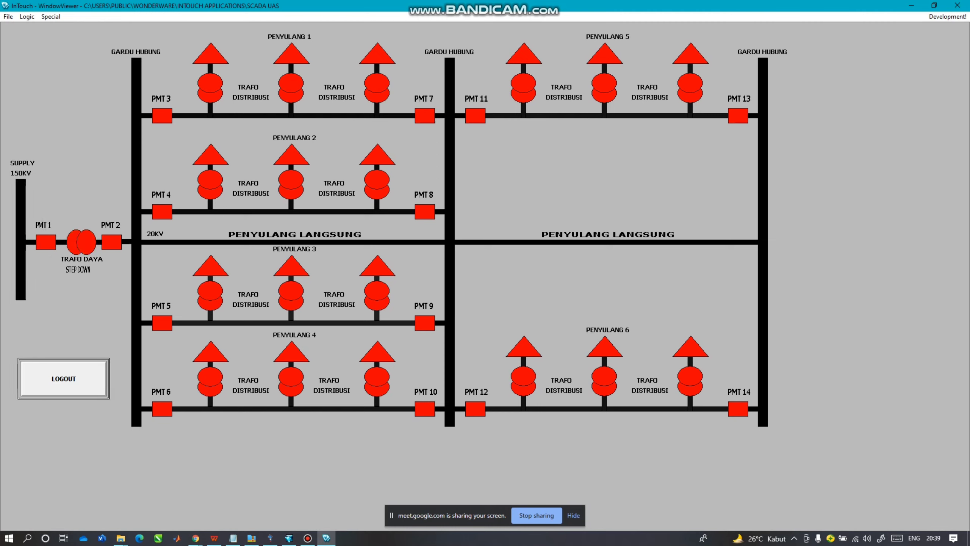
click(63, 379)
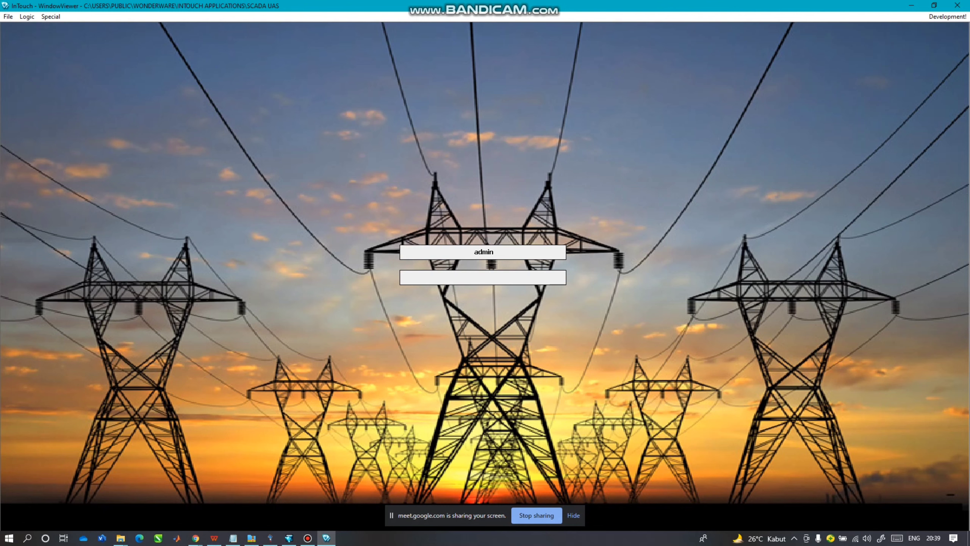